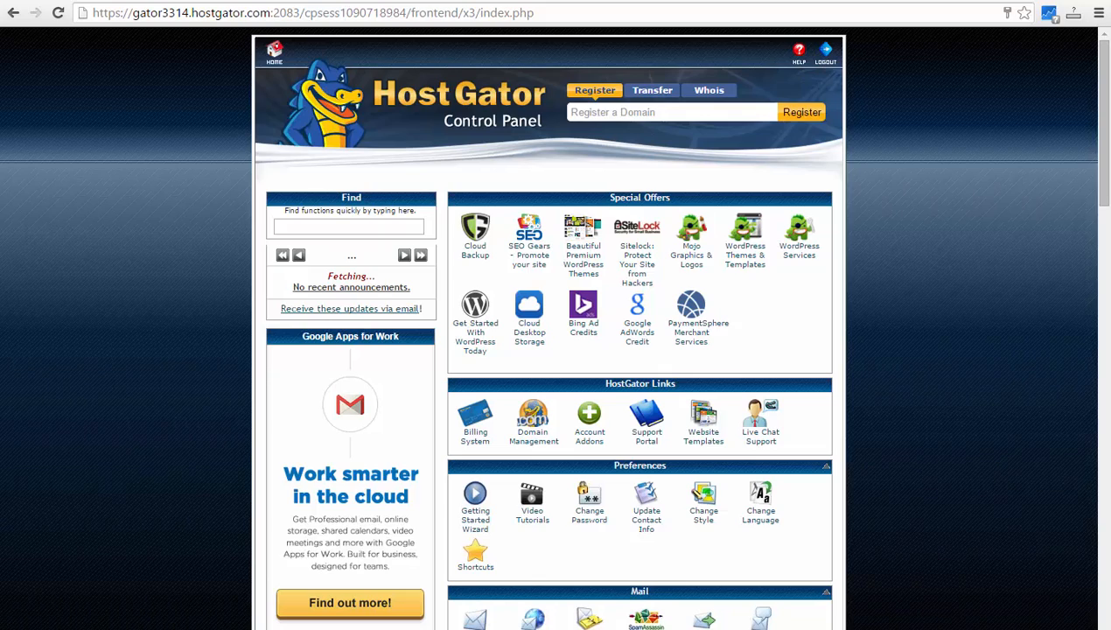
Switch to the blog article and examine the HostGator account email with the control panel link and nameservers.
drag(1110, 49, 385, 2)
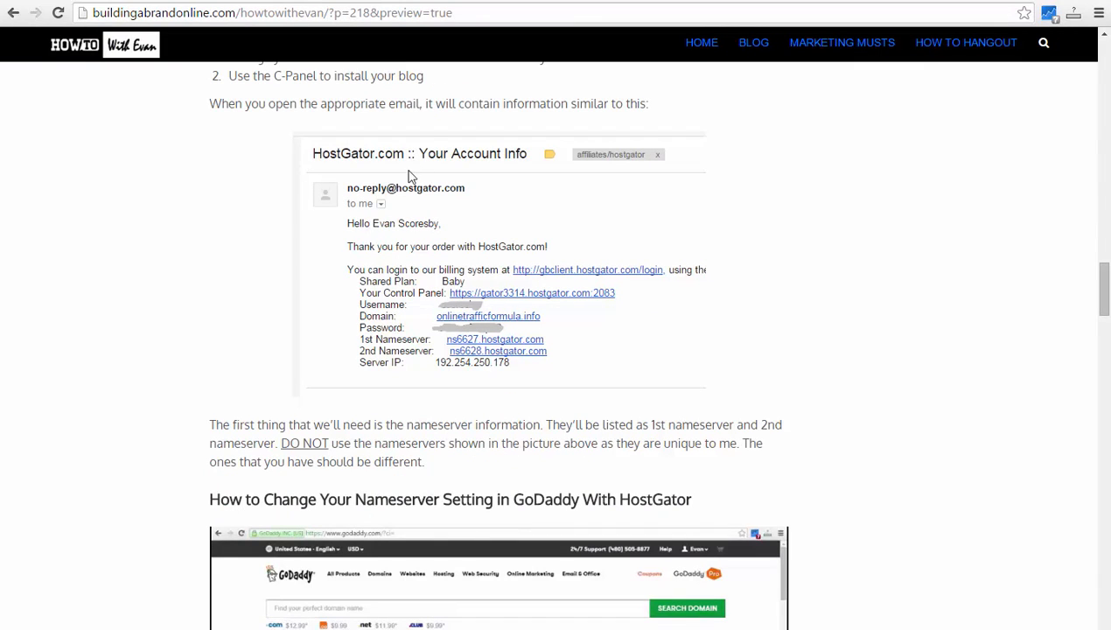
mouse_move(418, 160)
mouse_down()
mouse_move(474, 154)
mouse_move(420, 158)
mouse_up()
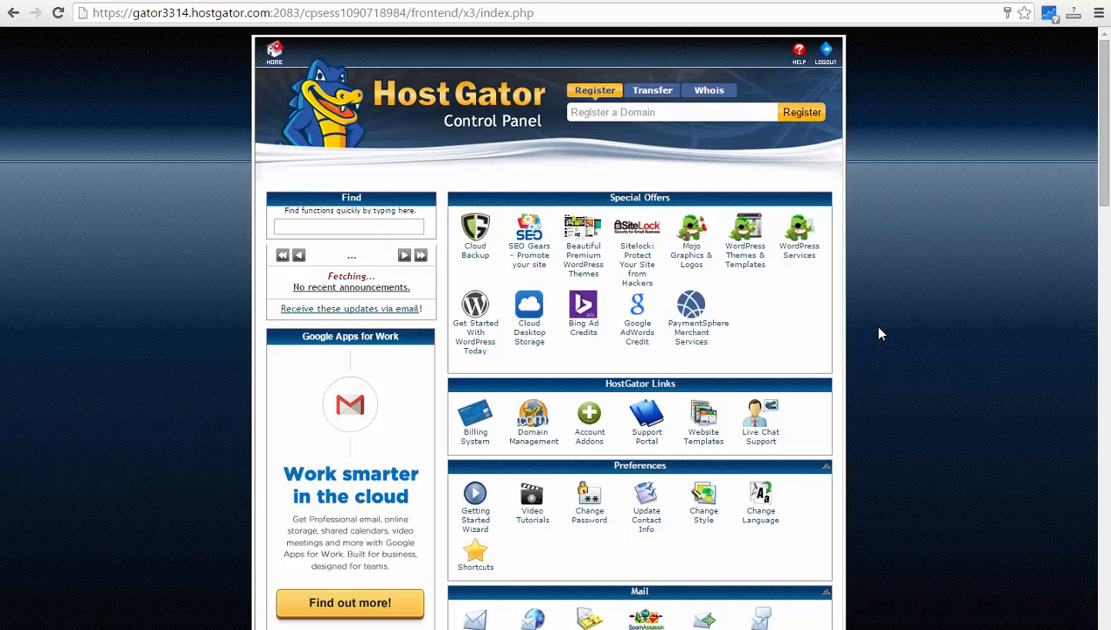
Open the Addon Domains page from the Domains section of the HostGator control panel.
scroll(886, 335, down, 2)
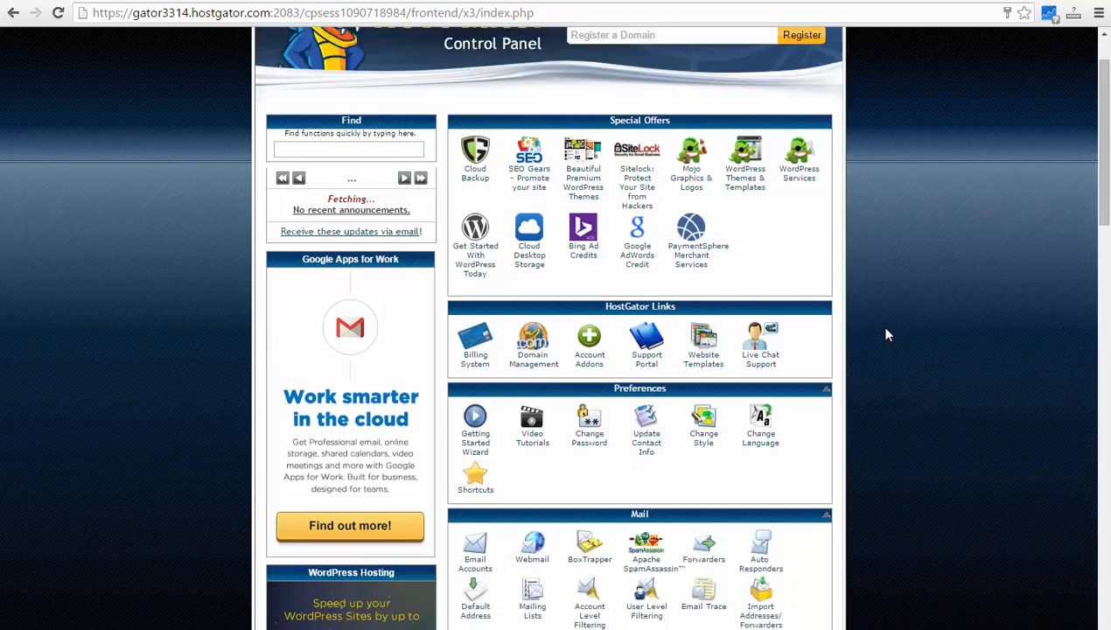
scroll(681, 365, down, 7)
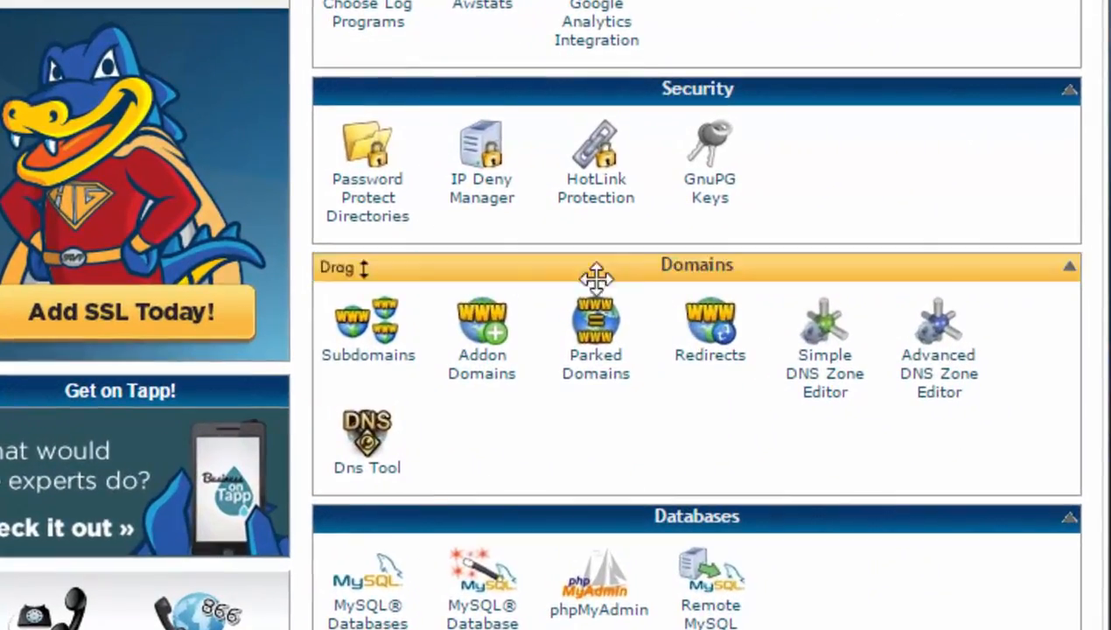
click(487, 362)
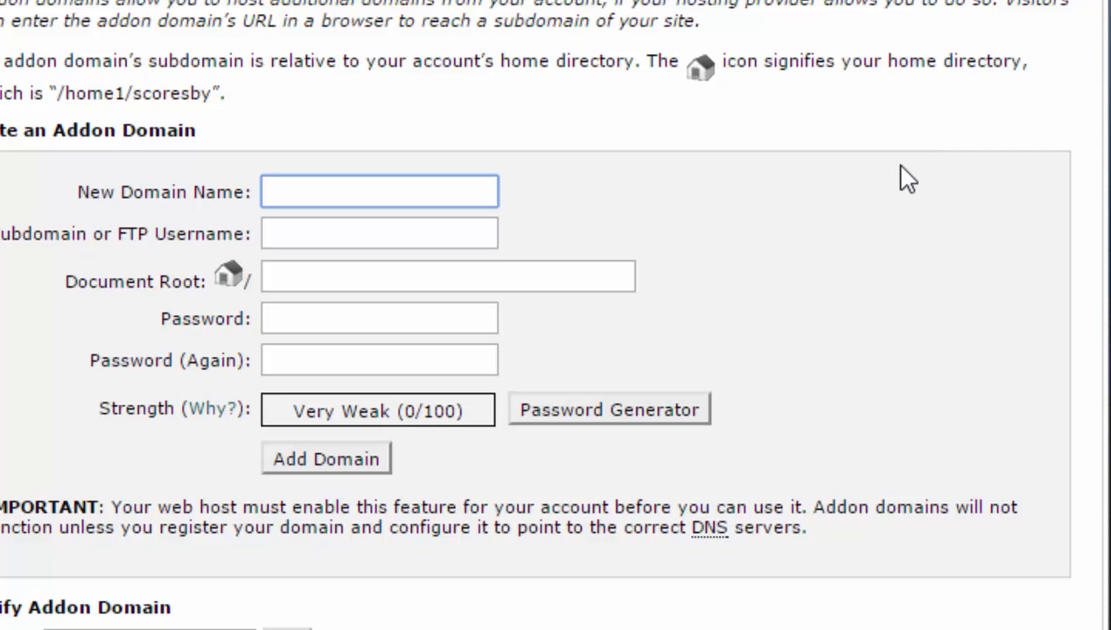
Enter racetoretire.net as the new addon domain name, keeping the auto-filled FTP username and document root.
text(raceto)
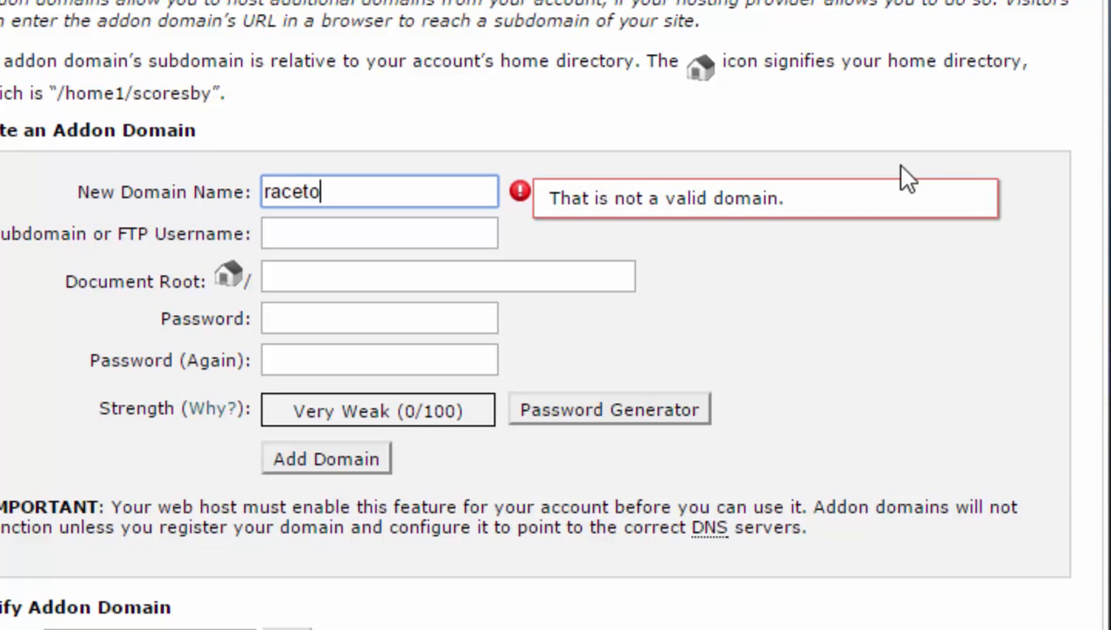
text(retire.)
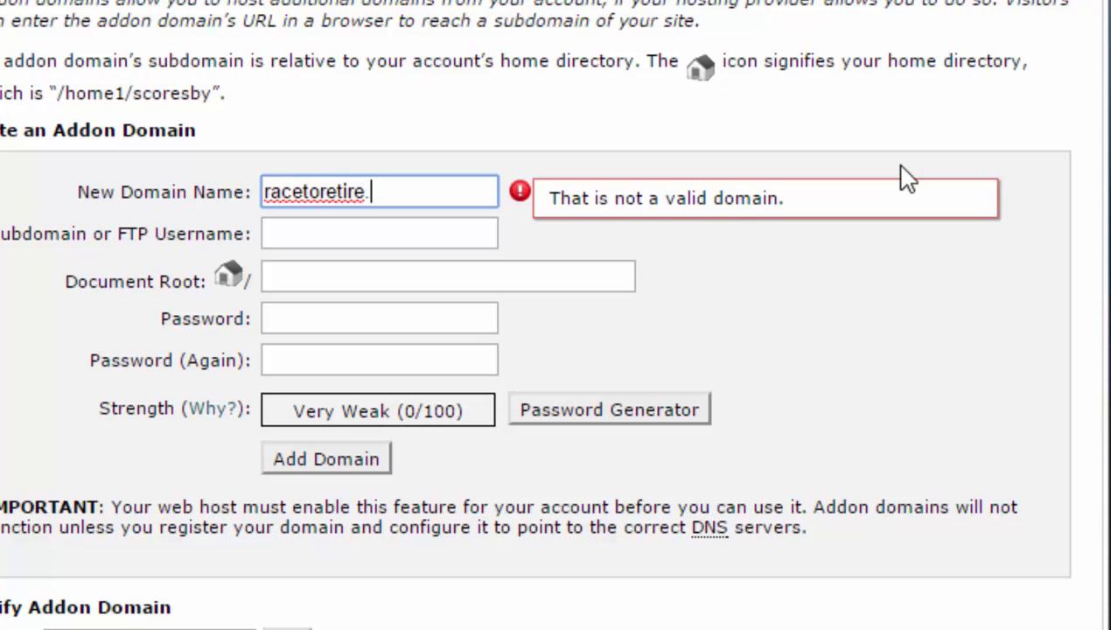
text(net)
key(Tab)
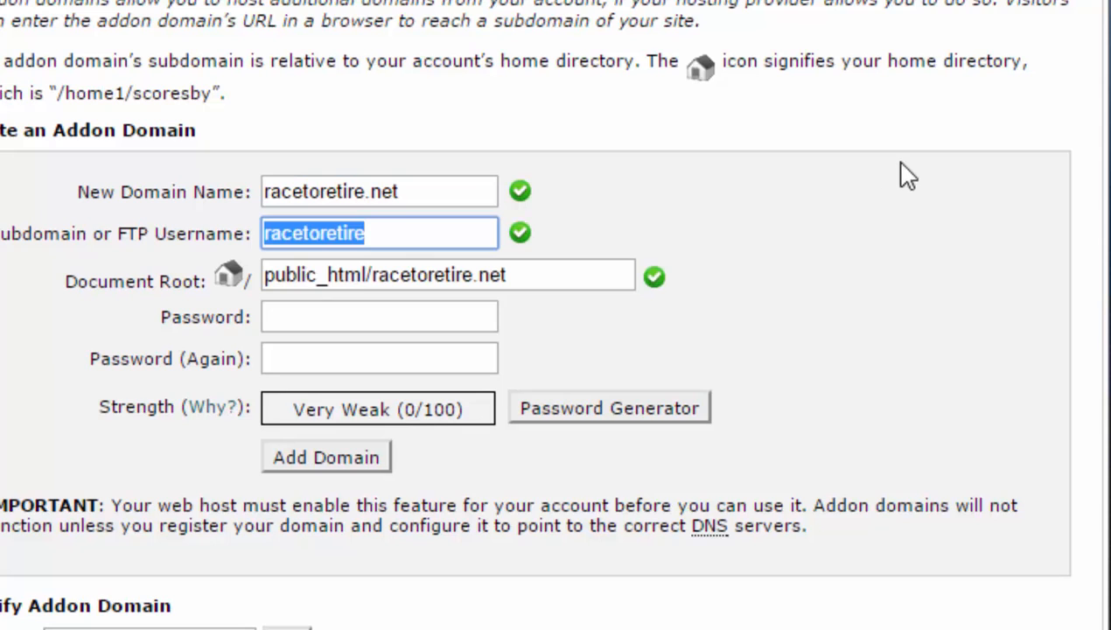
key(Tab)
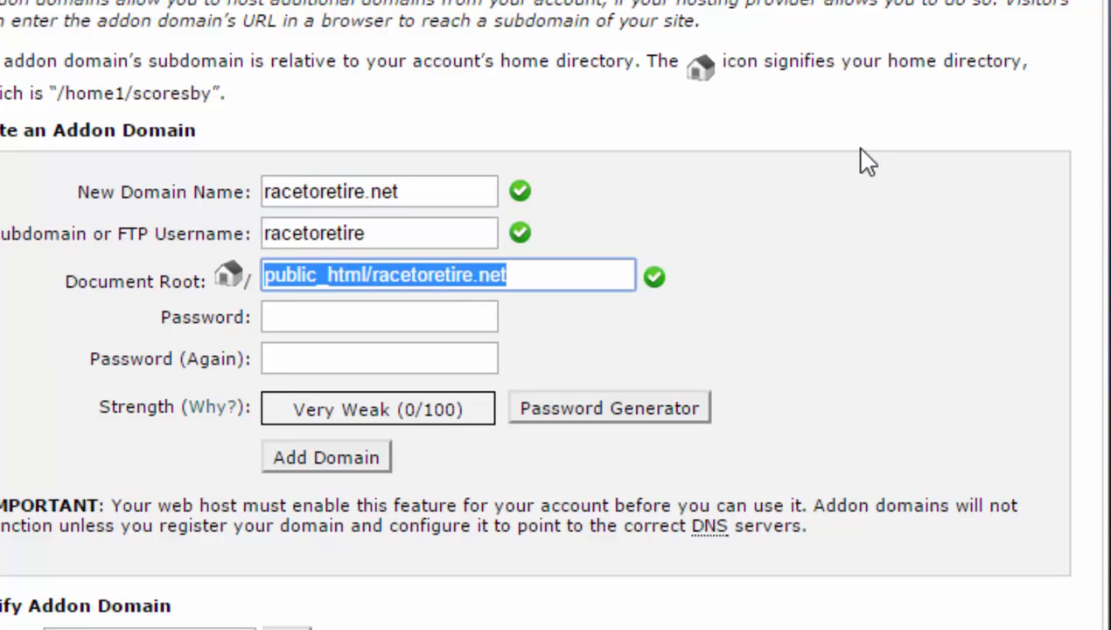
Enter and repeat the password for the addon domain, and add the domain to the account.
key(Tab)
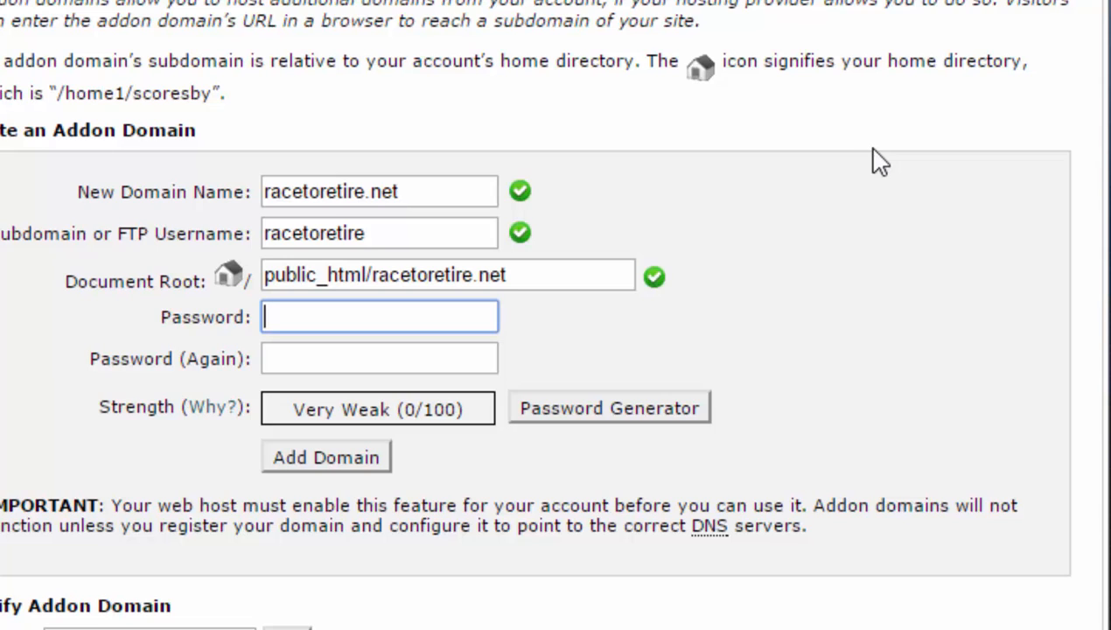
text(********)
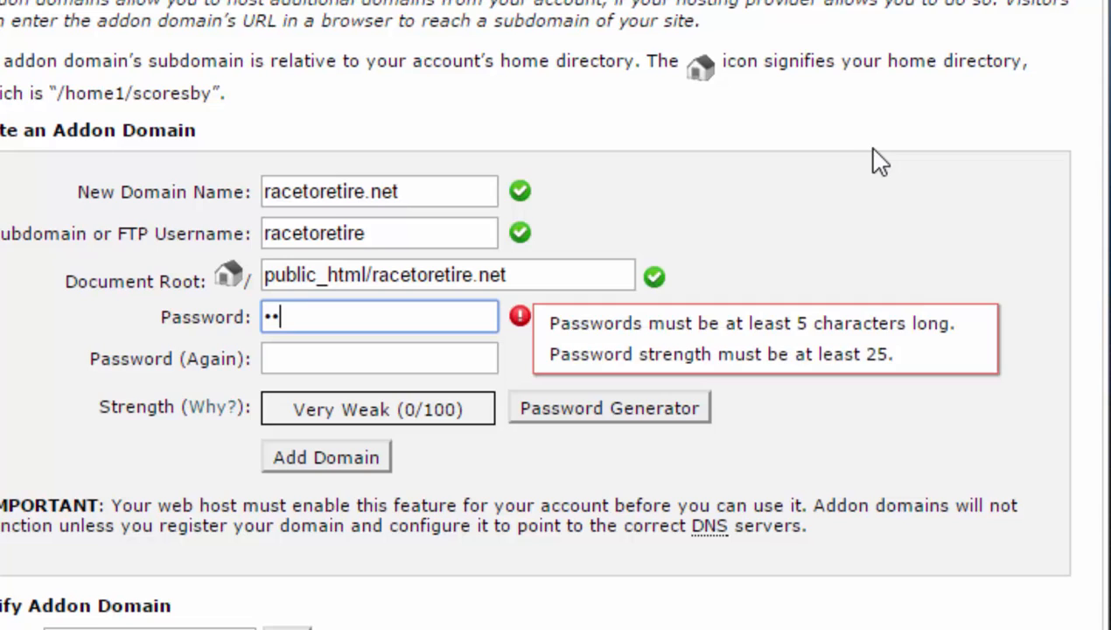
text(**)
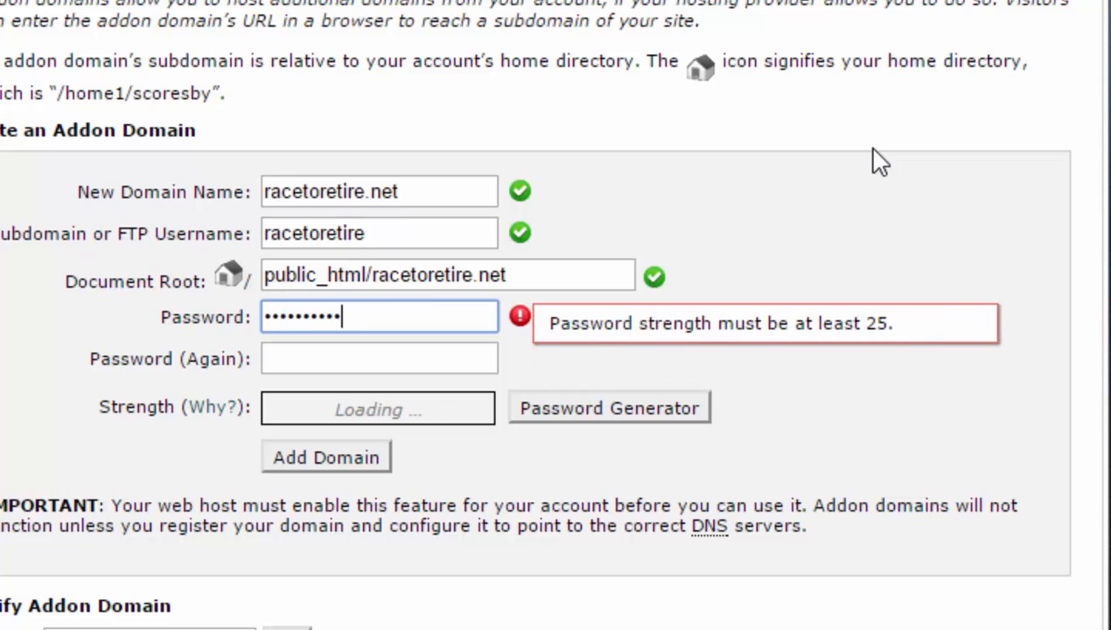
key(Tab)
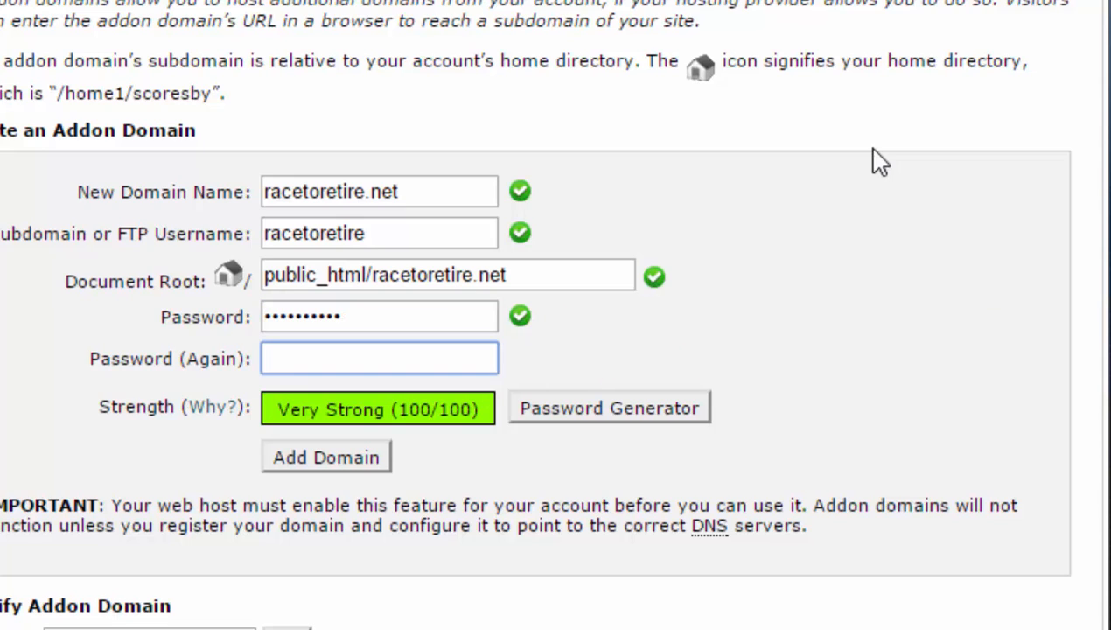
text(**********)
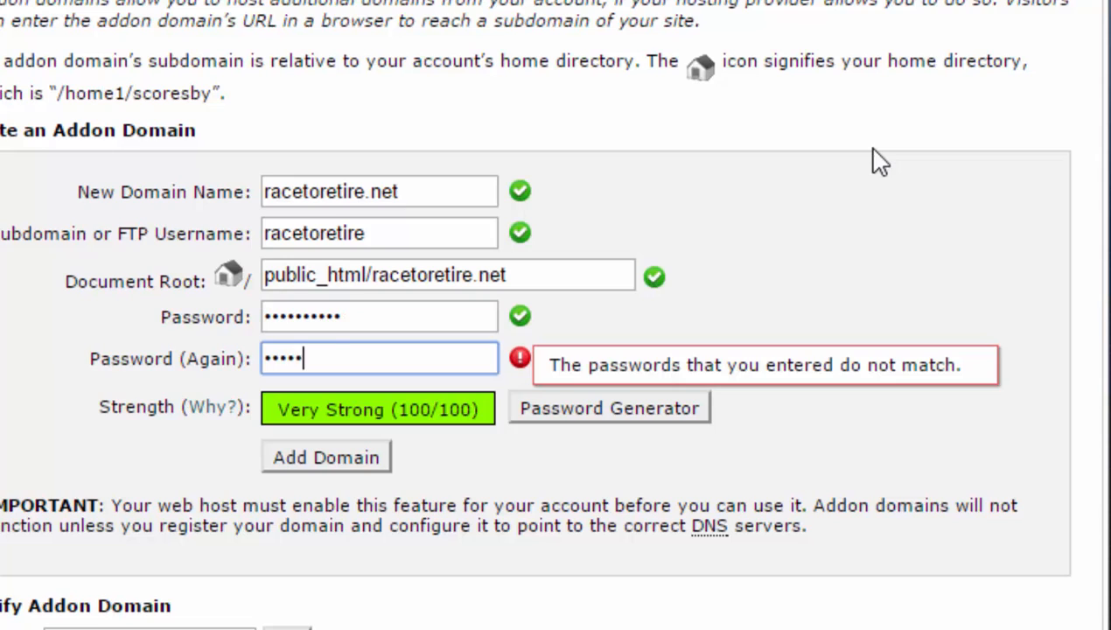
key(Tab)
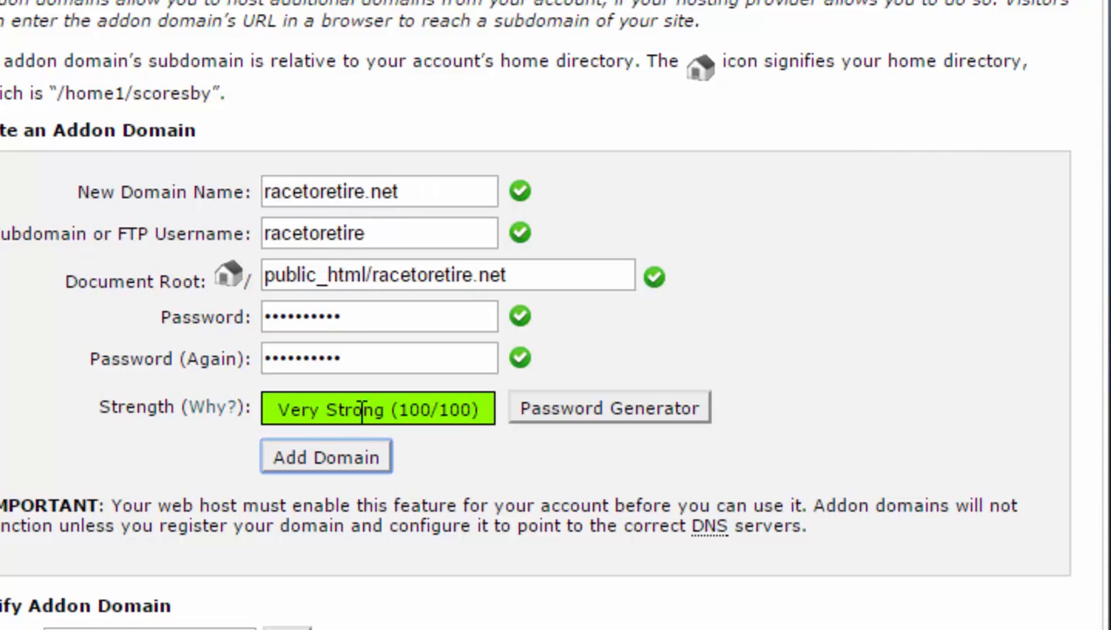
click(332, 458)
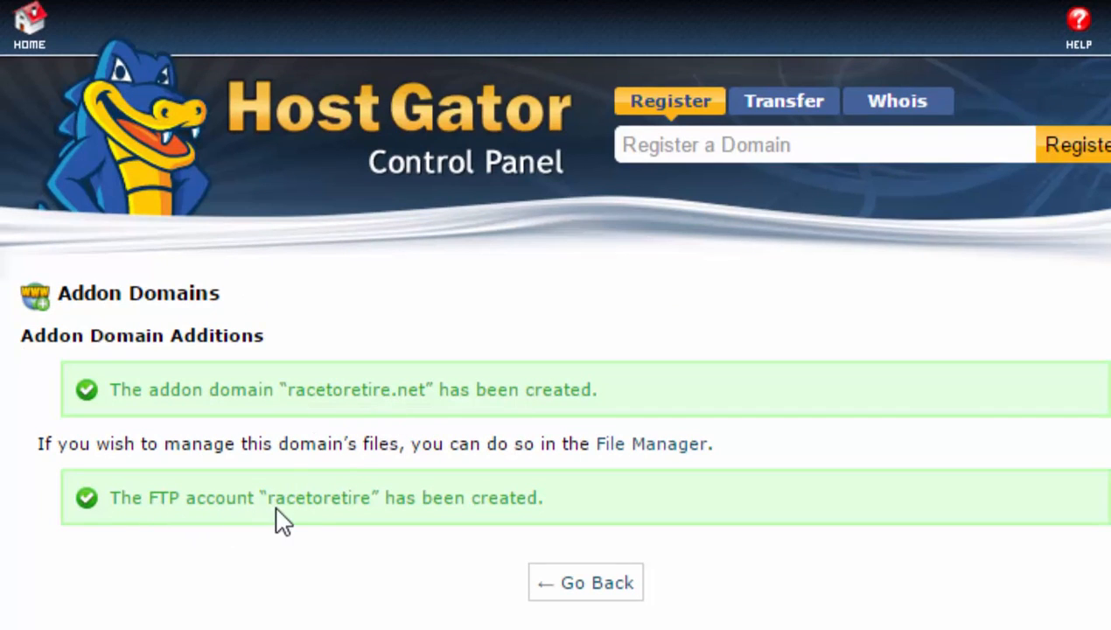
Leave the addon domain confirmation and return to the control panel home page.
drag(268, 499, 387, 497)
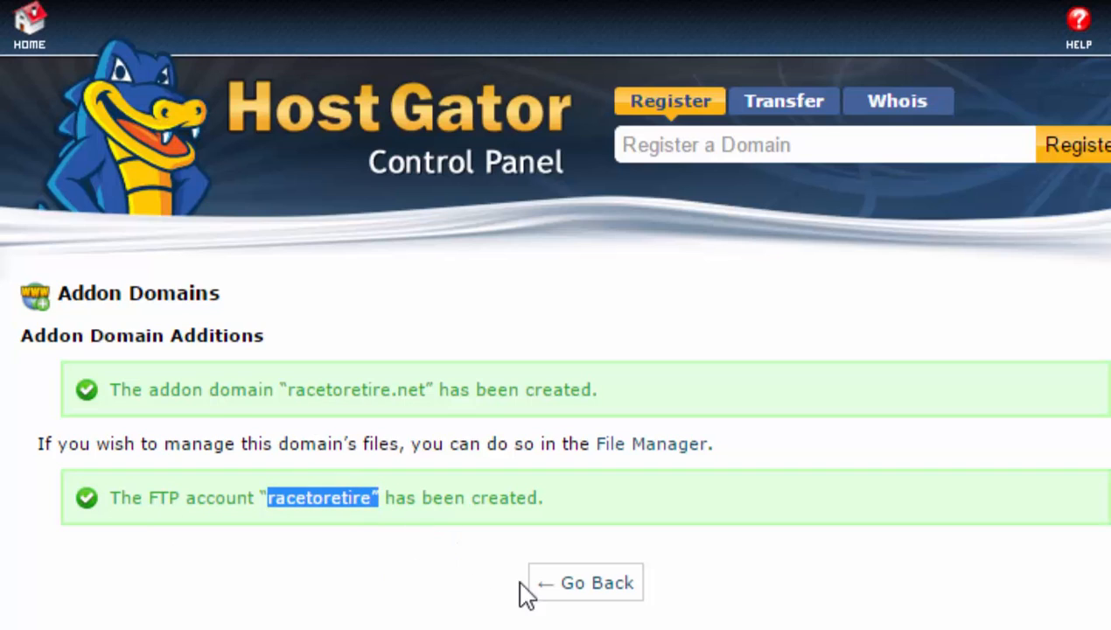
click(602, 602)
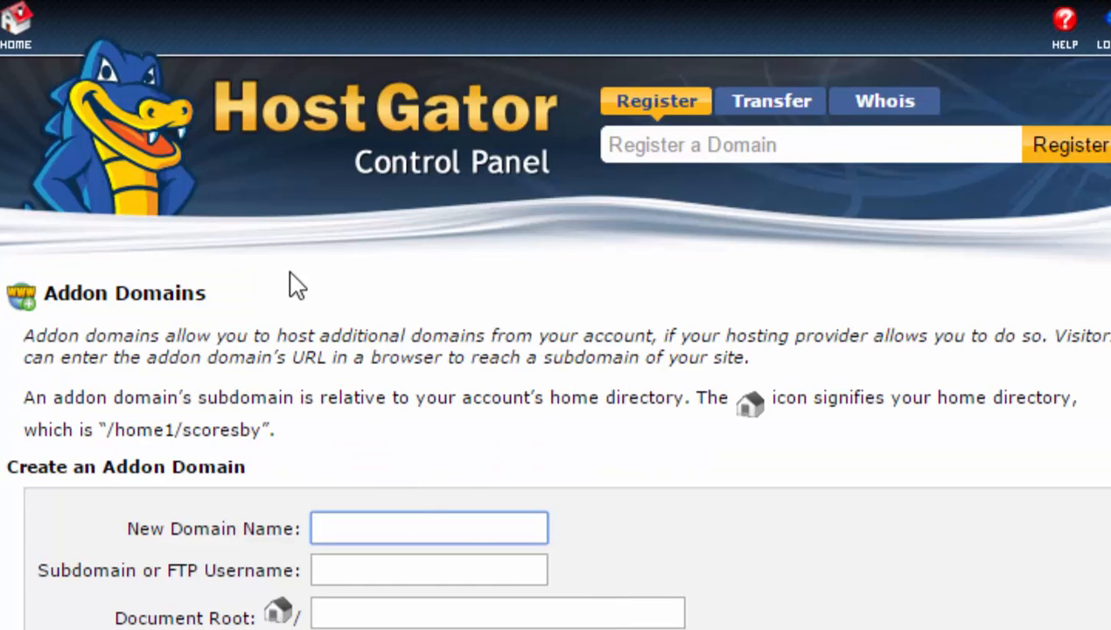
click(18, 51)
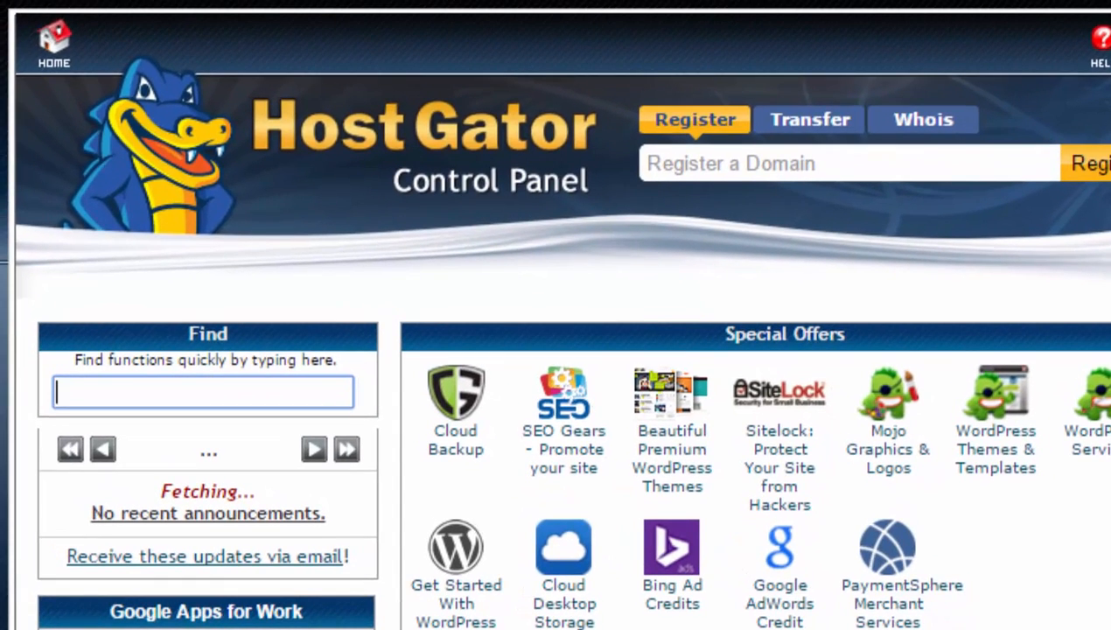
Check the control panel home page's list of hosted domains for racetoretire.net.
scroll(560, 350, down, 10)
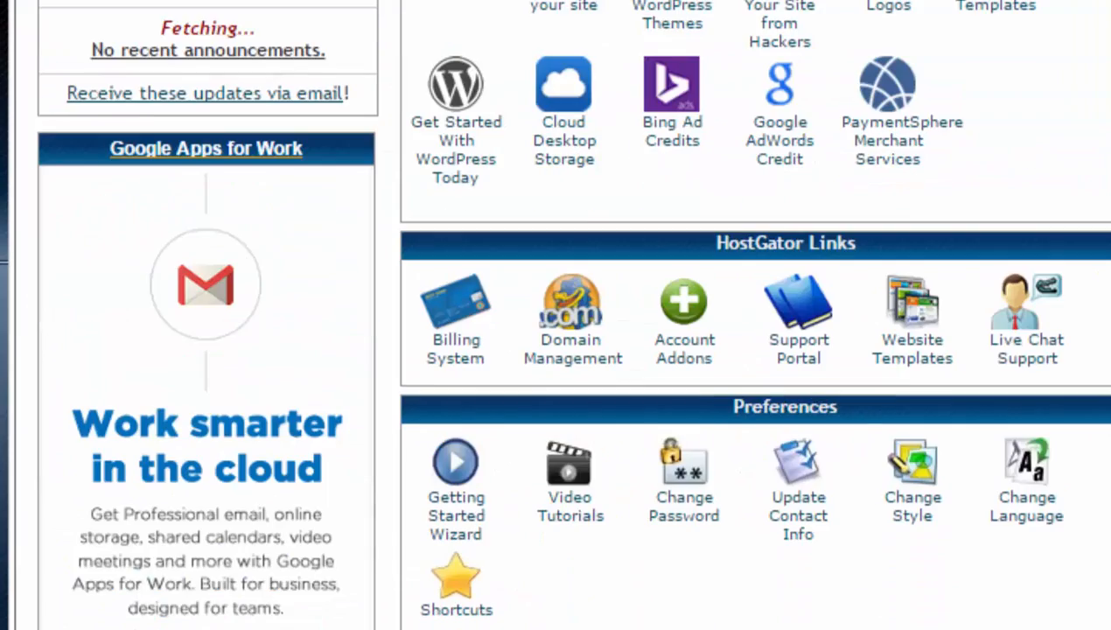
scroll(559, 350, down, 12)
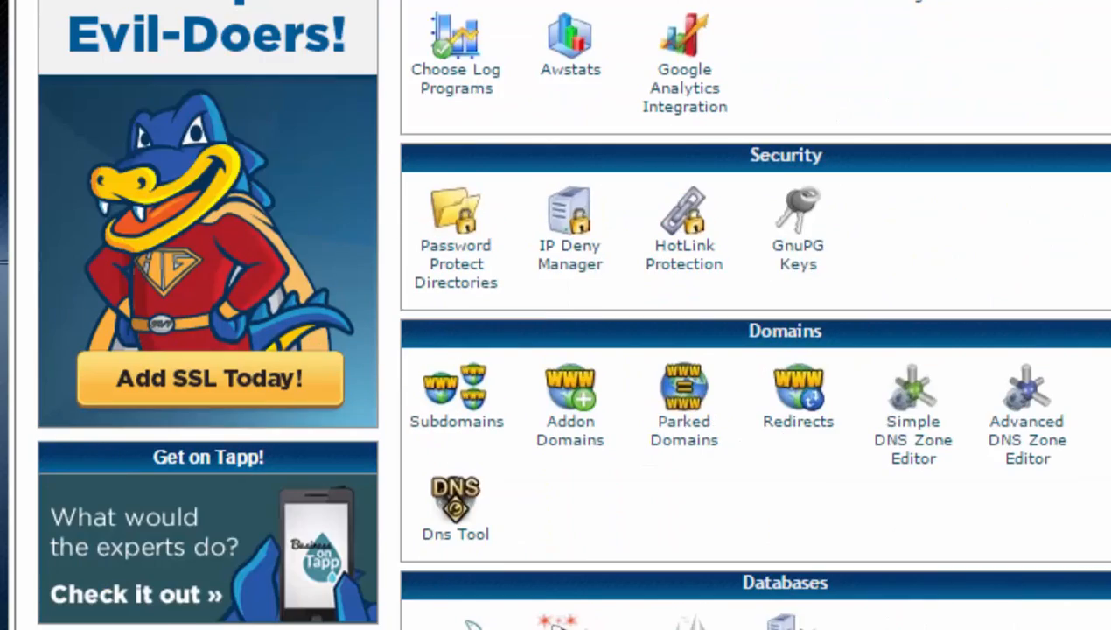
scroll(116, 591, down, 2)
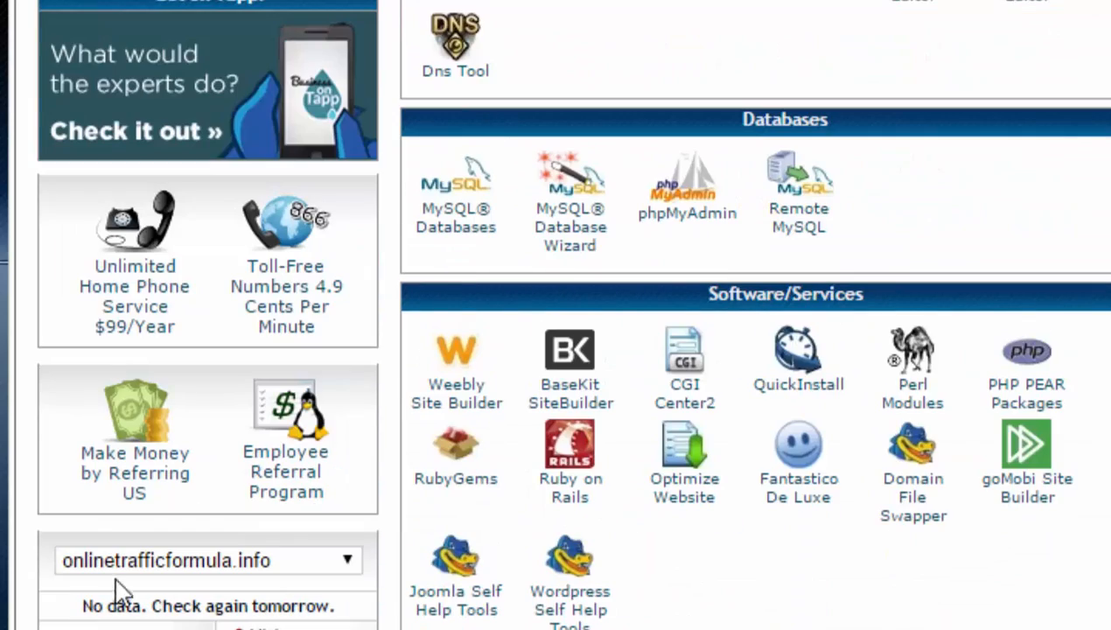
scroll(198, 523, down, 3)
click(190, 311)
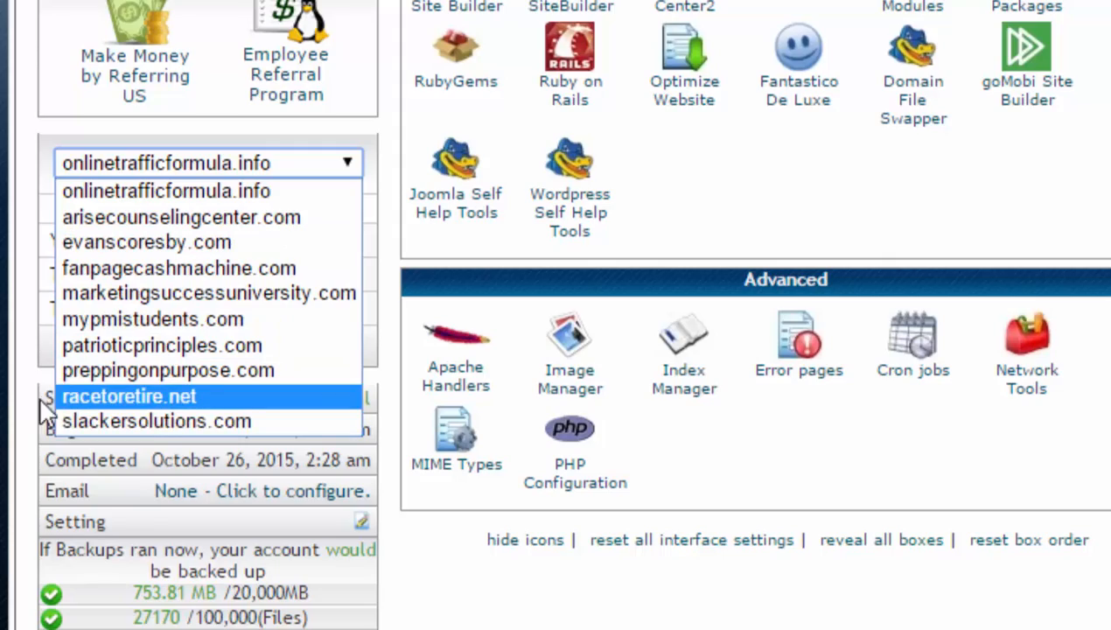
click(4, 409)
Open the Get Started With WordPress Today installer and start the free WordPress install.
scroll(555, 315, up, 20)
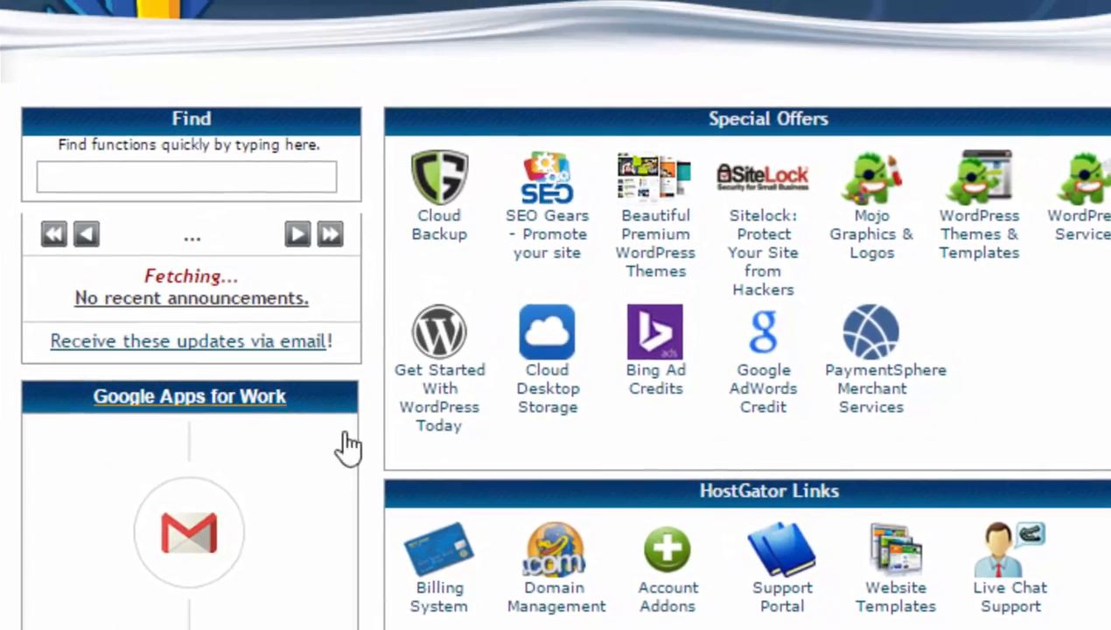
click(446, 418)
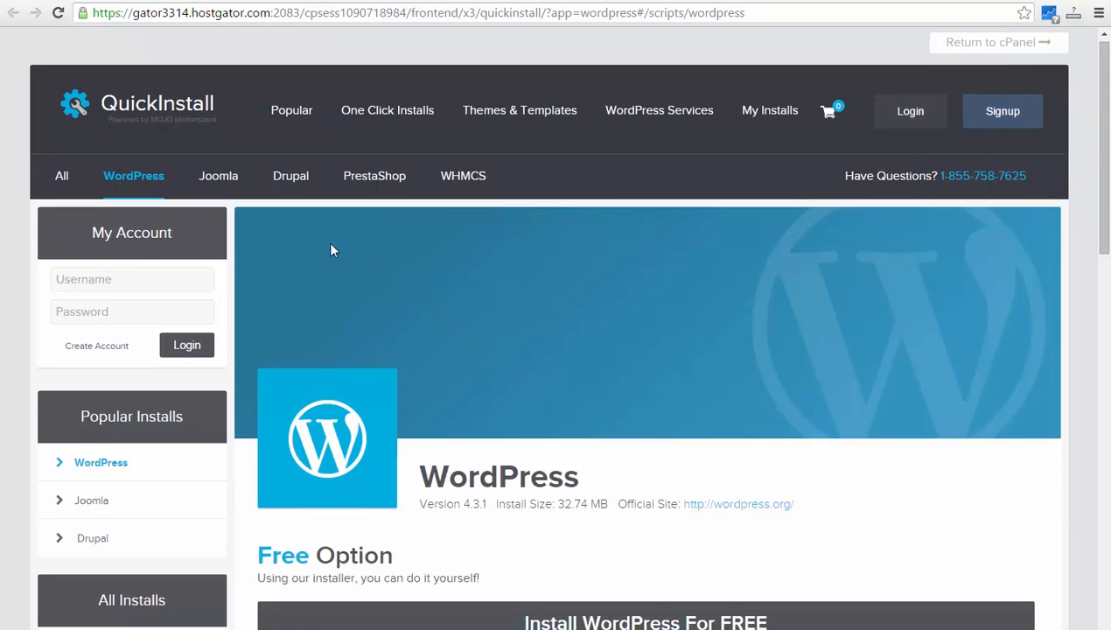
scroll(330, 248, down, 5)
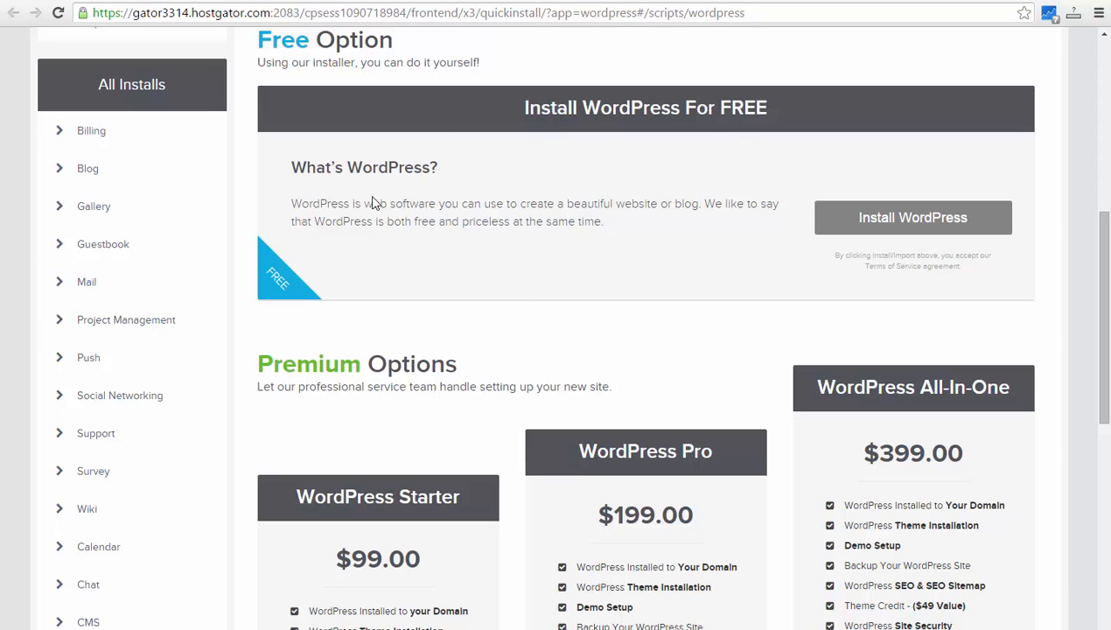
click(901, 226)
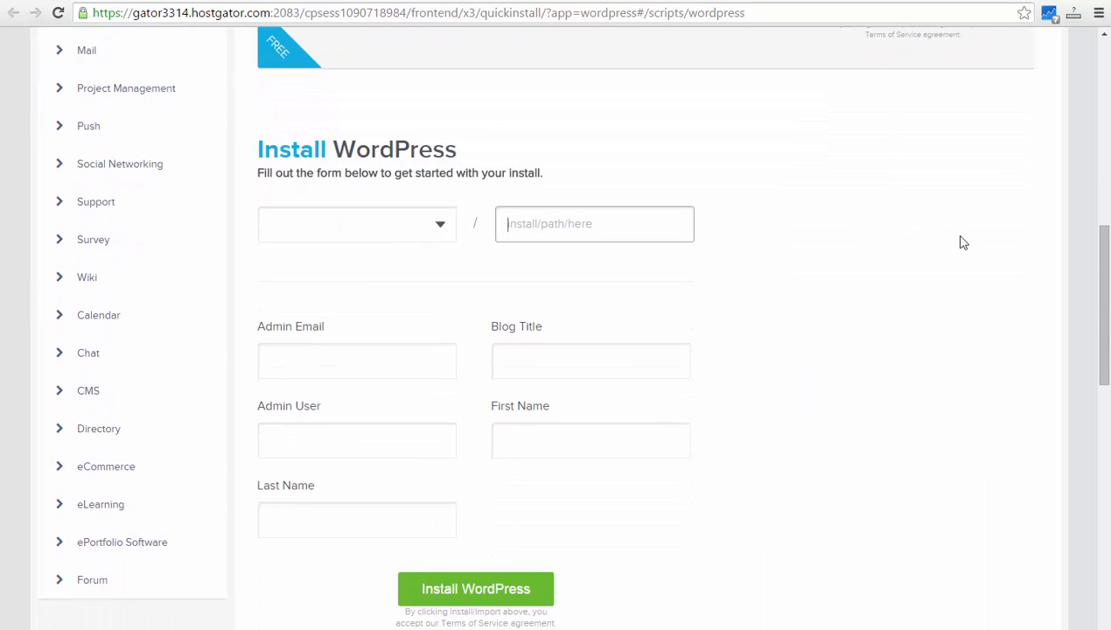
Choose racetoretire.net as the WordPress install domain and leave the install path empty.
click(644, 254)
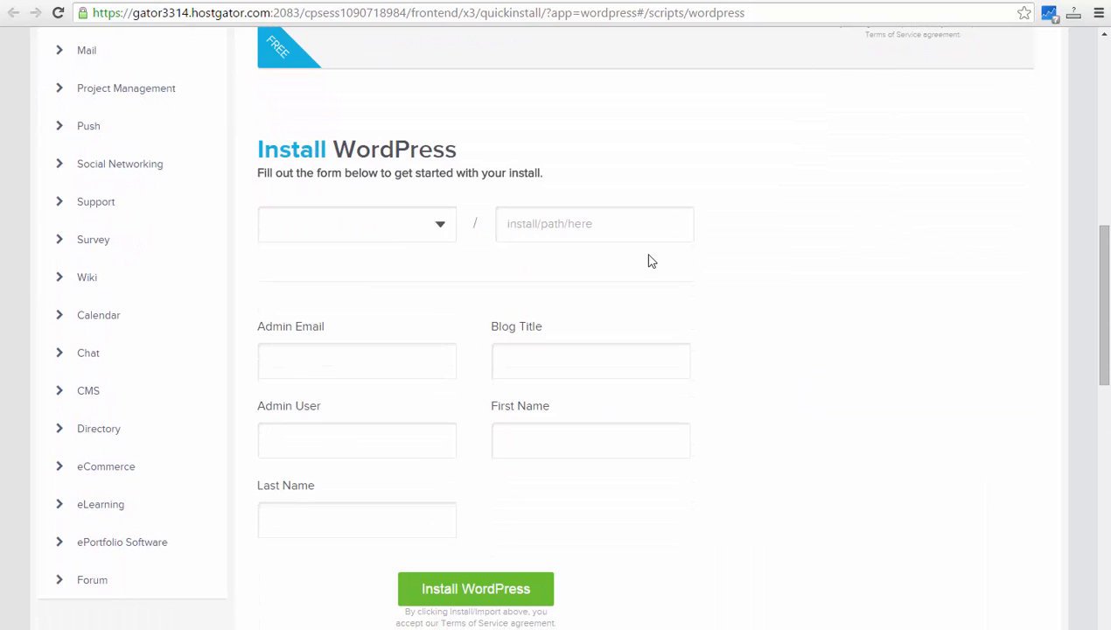
click(442, 230)
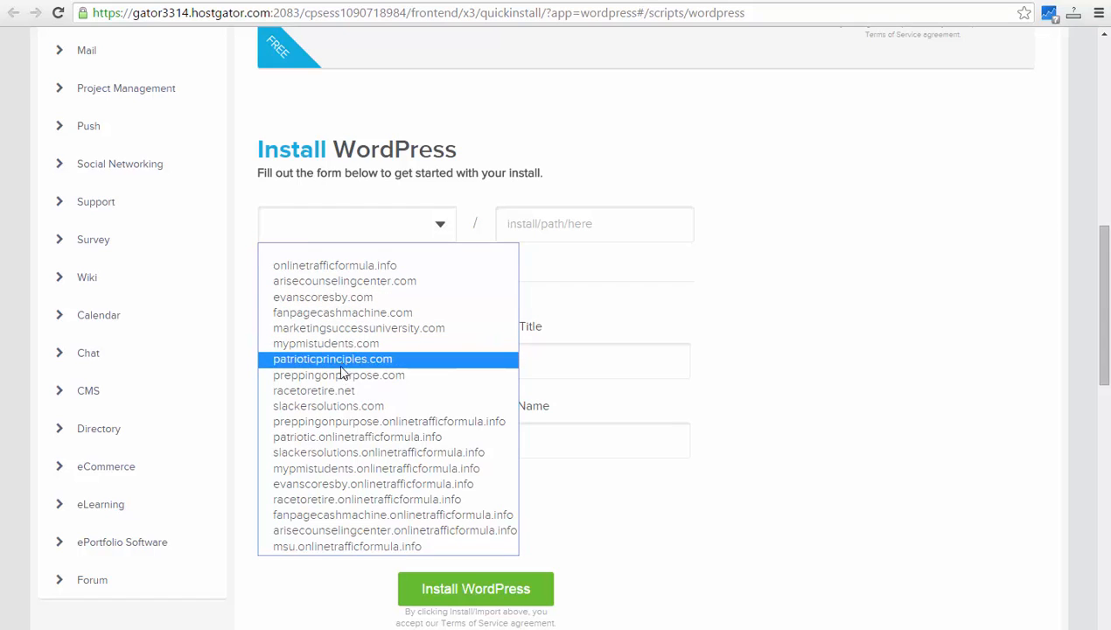
click(344, 395)
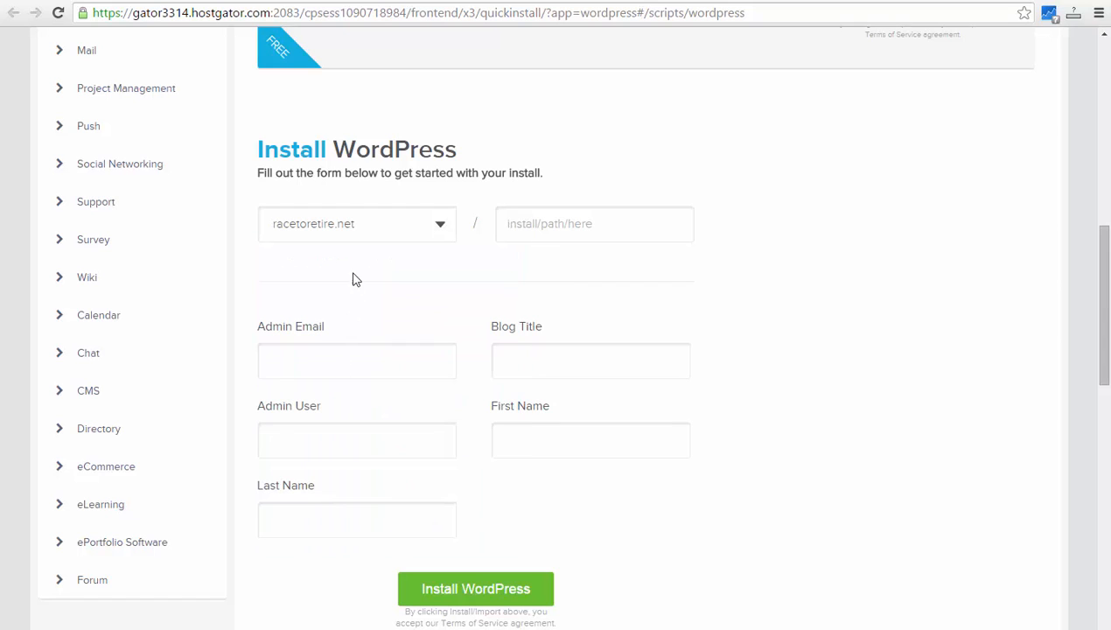
click(624, 229)
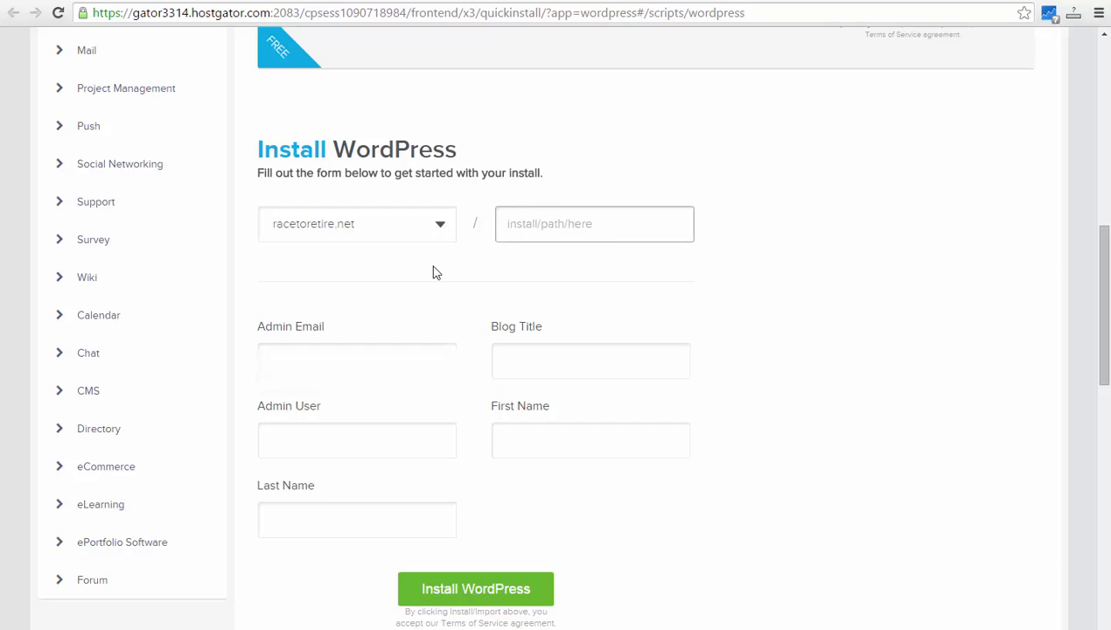
click(383, 253)
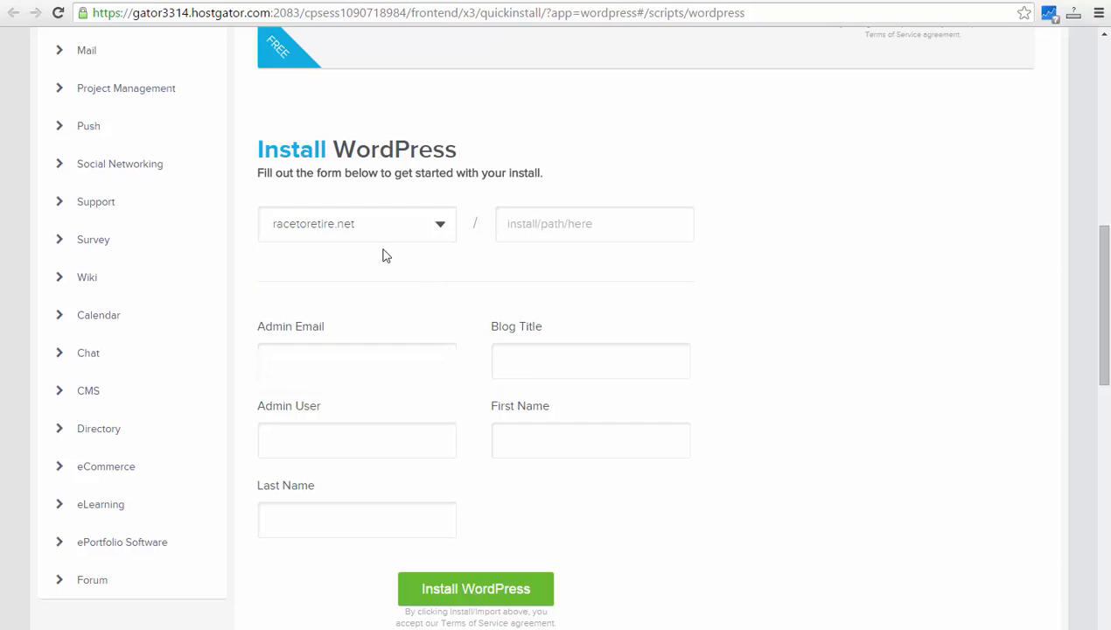
Fill in the admin's e-mail address and set the blog title to "Race to Retire".
click(340, 344)
text(ce)
key(Down)
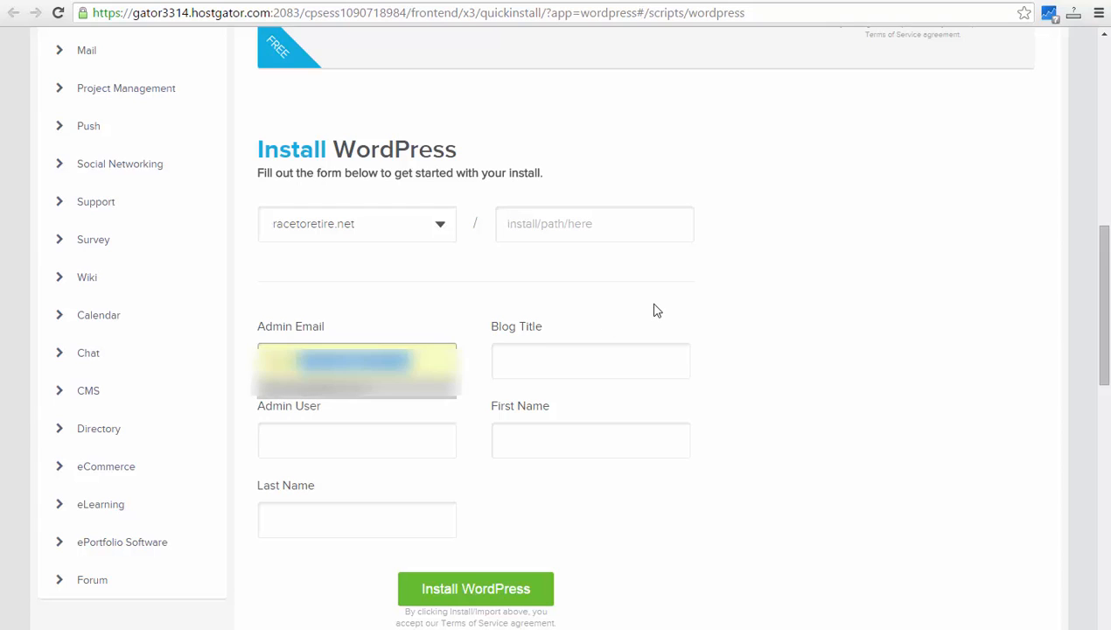
key(Tab)
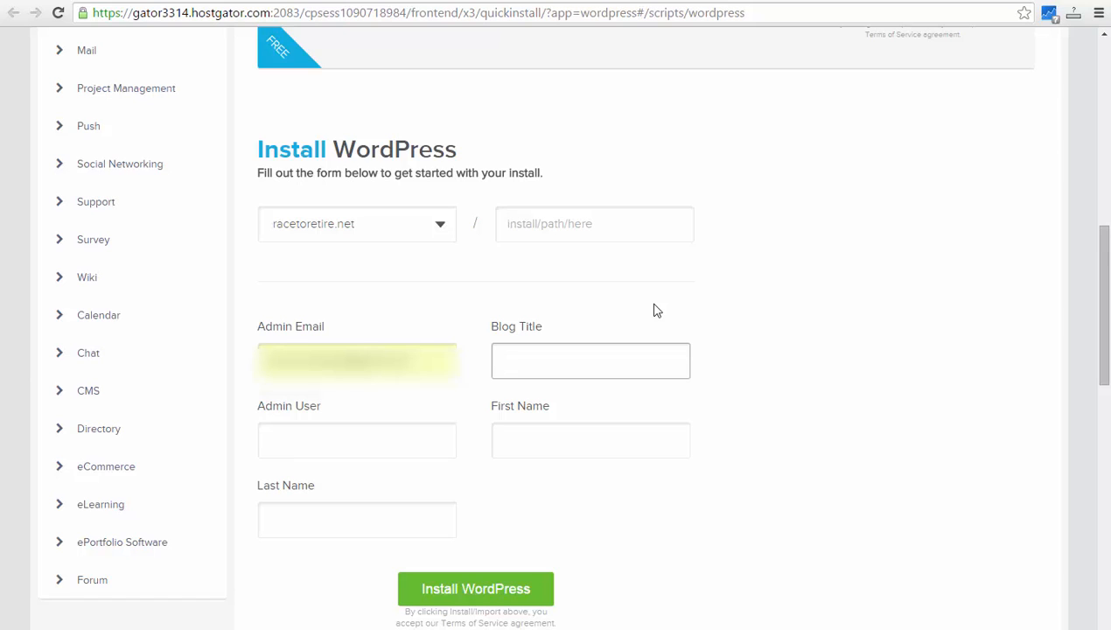
text(Race to Retire)
key(Tab)
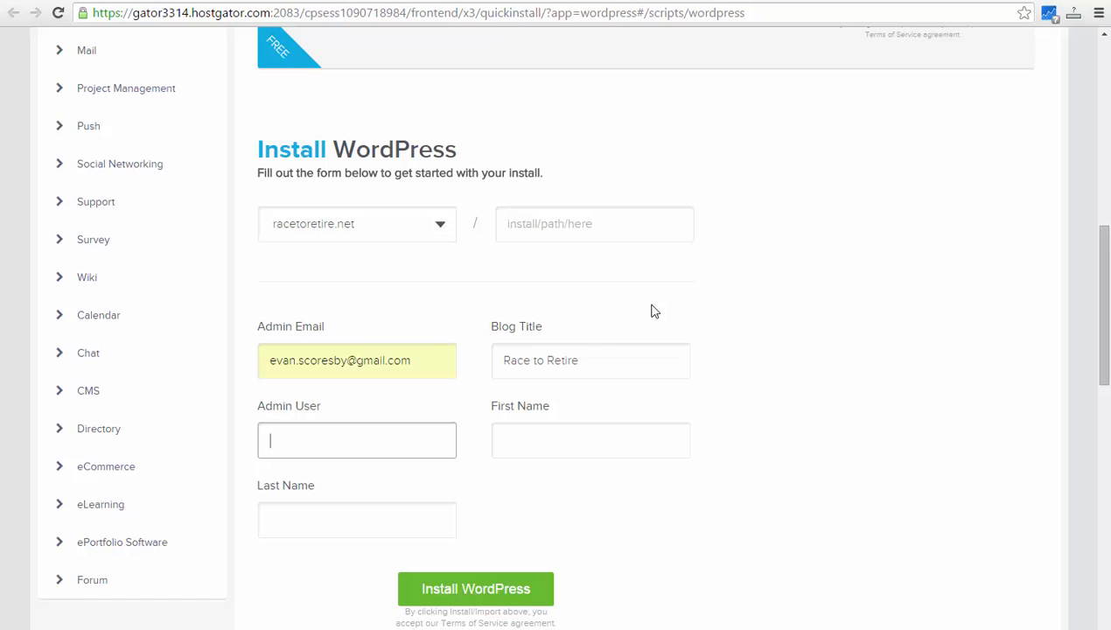
Set the WordPress admin user to "admin" and fill in the administrator's first and last name.
text(admin)
key(Tab)
text(Ev)
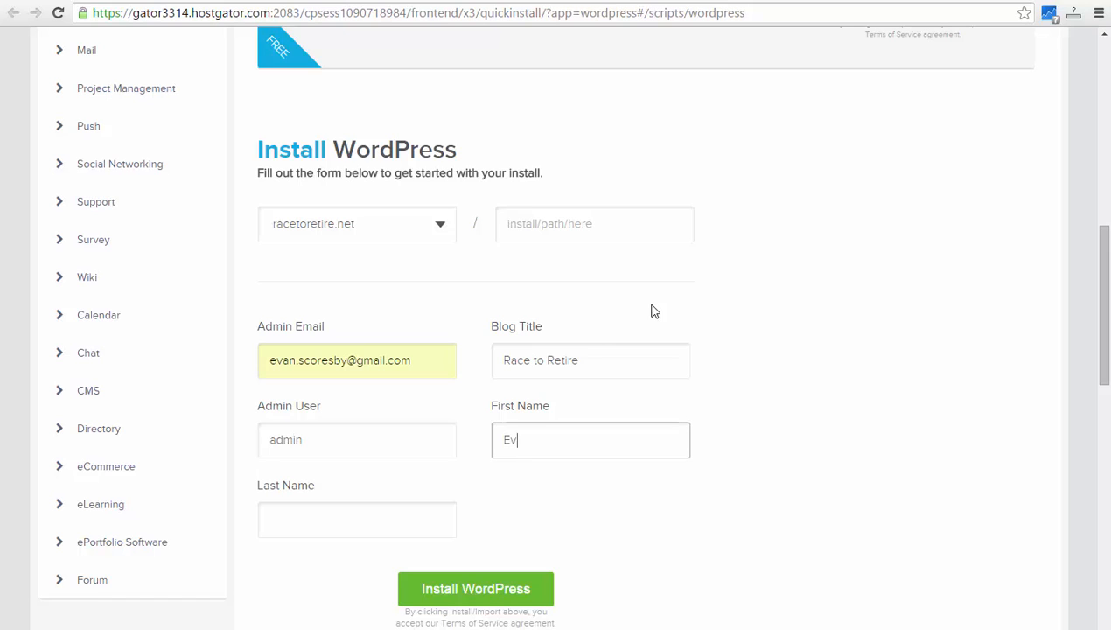
text(an)
key(Tab)
text(Scoresby)
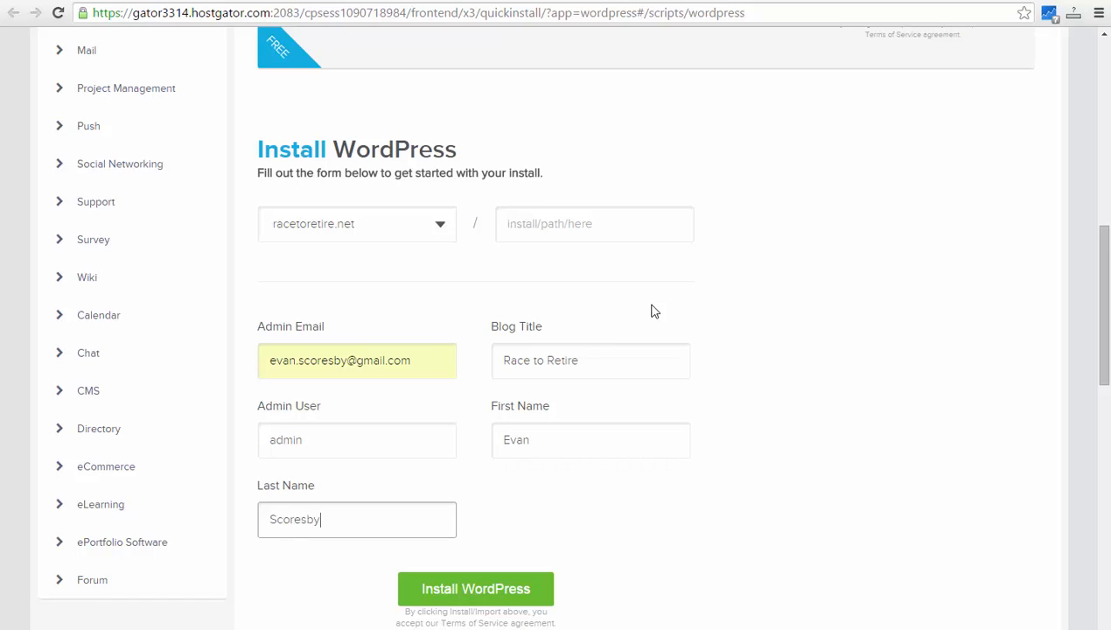
key(Tab)
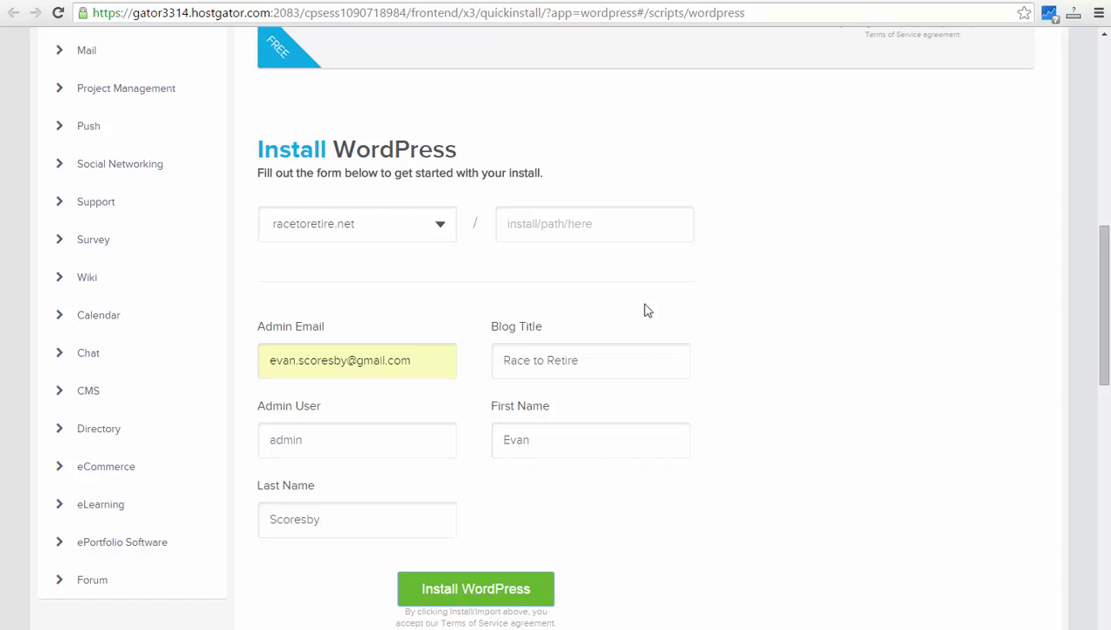
Start the WordPress installation on racetoretire.net and dismiss the theme upgrade offer.
scroll(525, 370, down, 1)
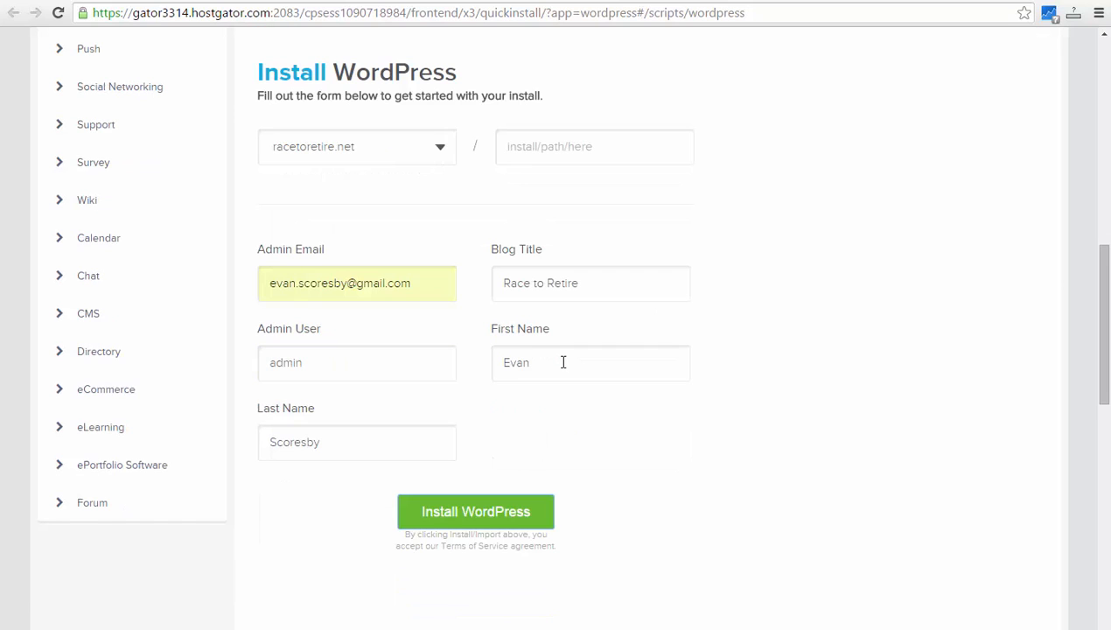
click(484, 513)
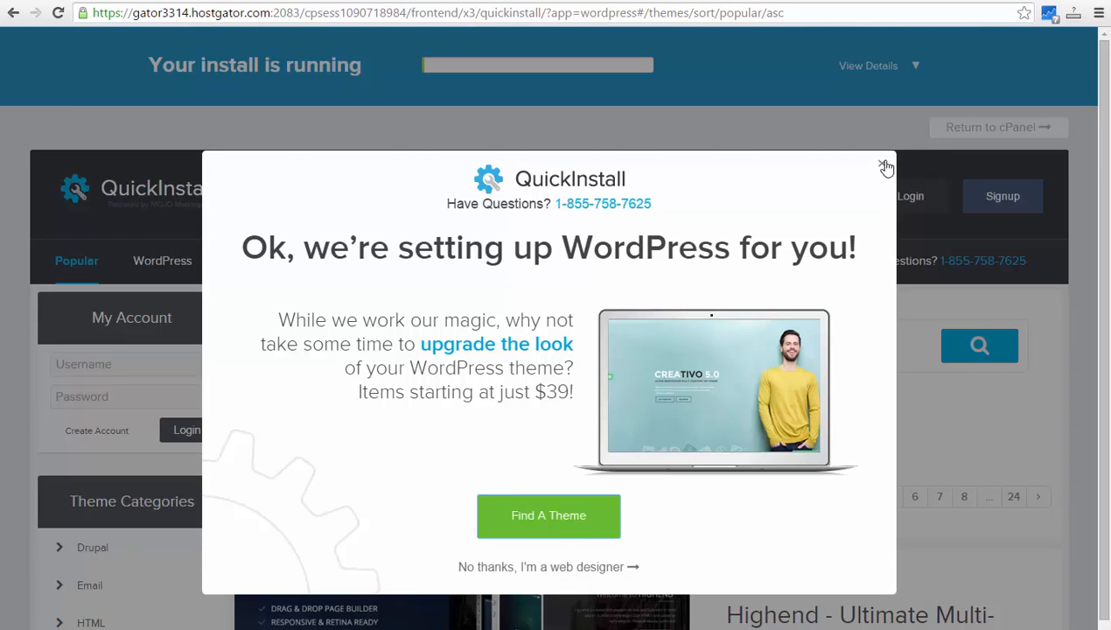
click(884, 166)
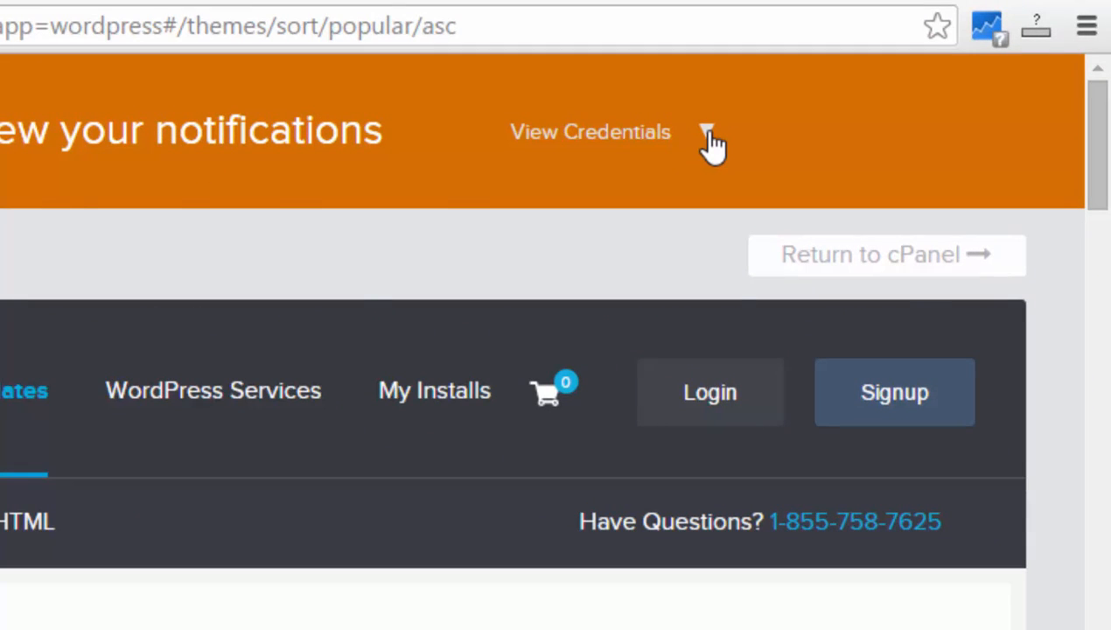
Copy the admin area address, username and password from the install credentials into the Notepad file below the name servers, and return to the browser.
click(709, 139)
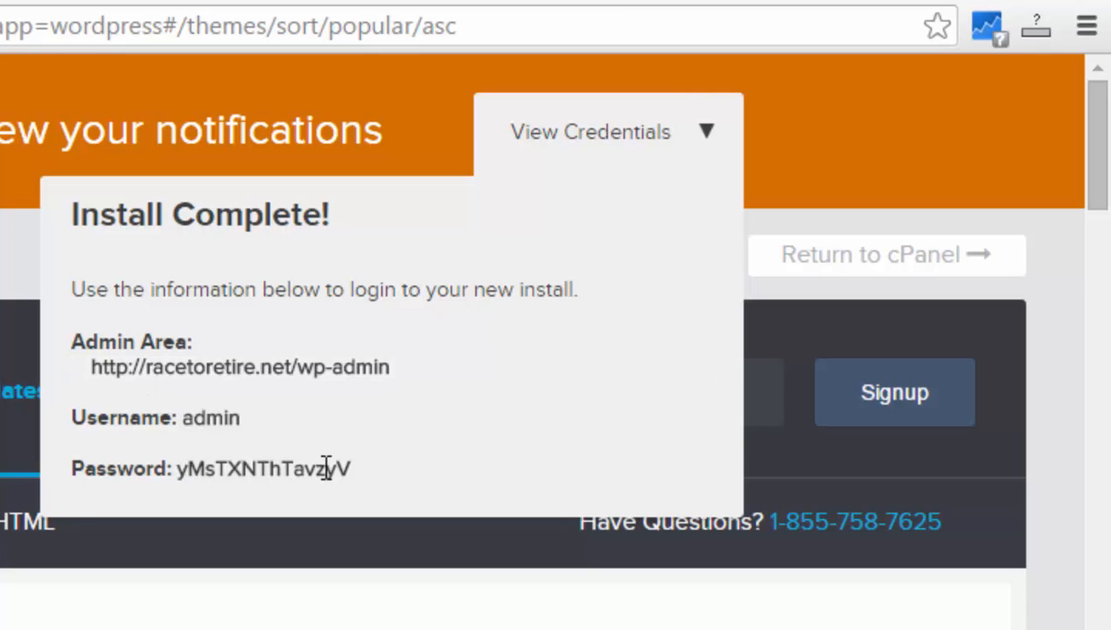
drag(352, 466, 60, 367)
key(ctrl+c)
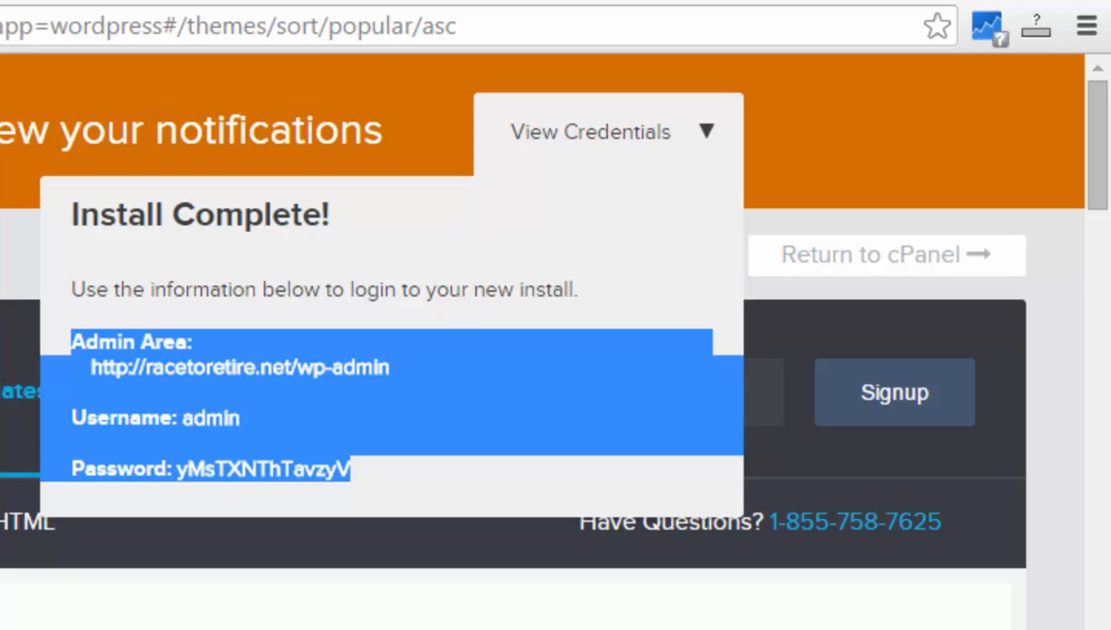
key(alt+Tab)
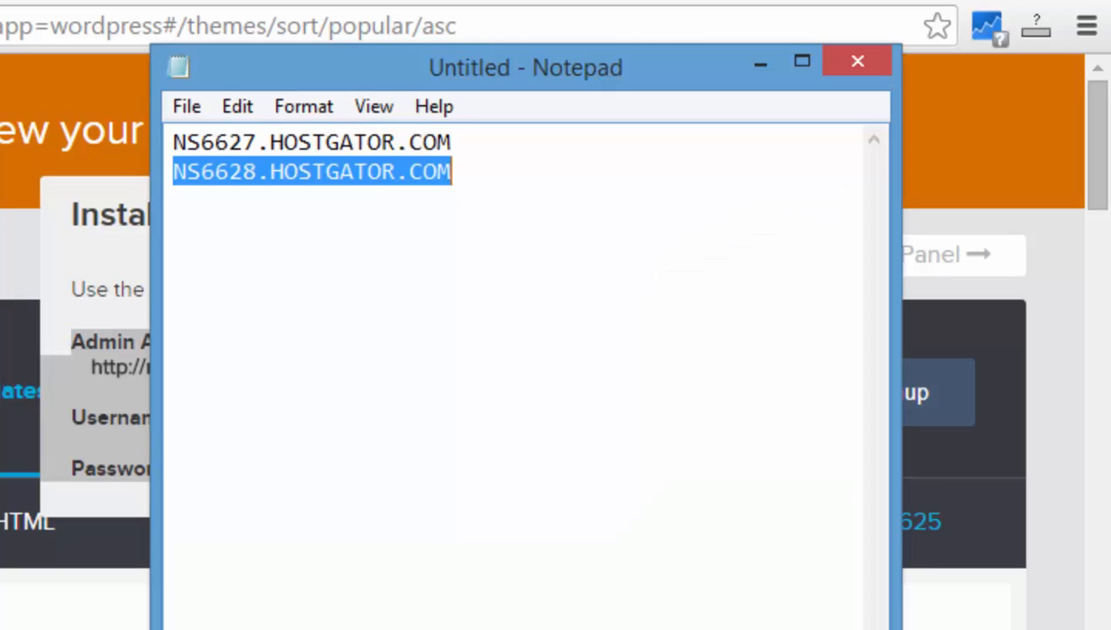
click(436, 514)
key(ctrl+v)
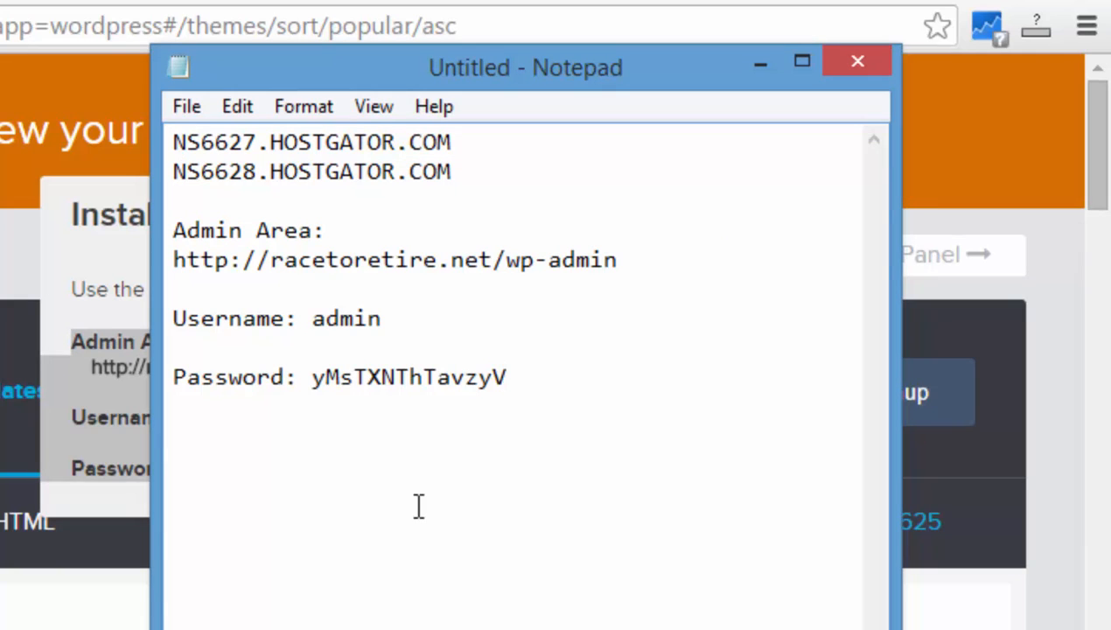
click(4, 57)
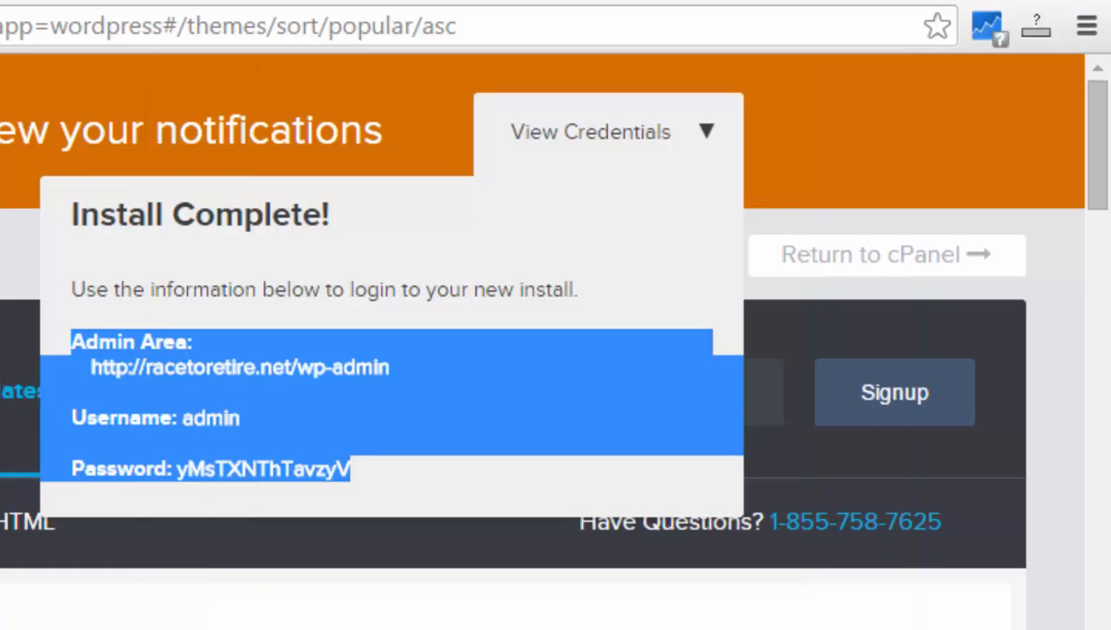
Check the new site's admin area by opening racetoretire.net/wp-admin from the install credentials, and return to the QuickInstall page.
click(638, 145)
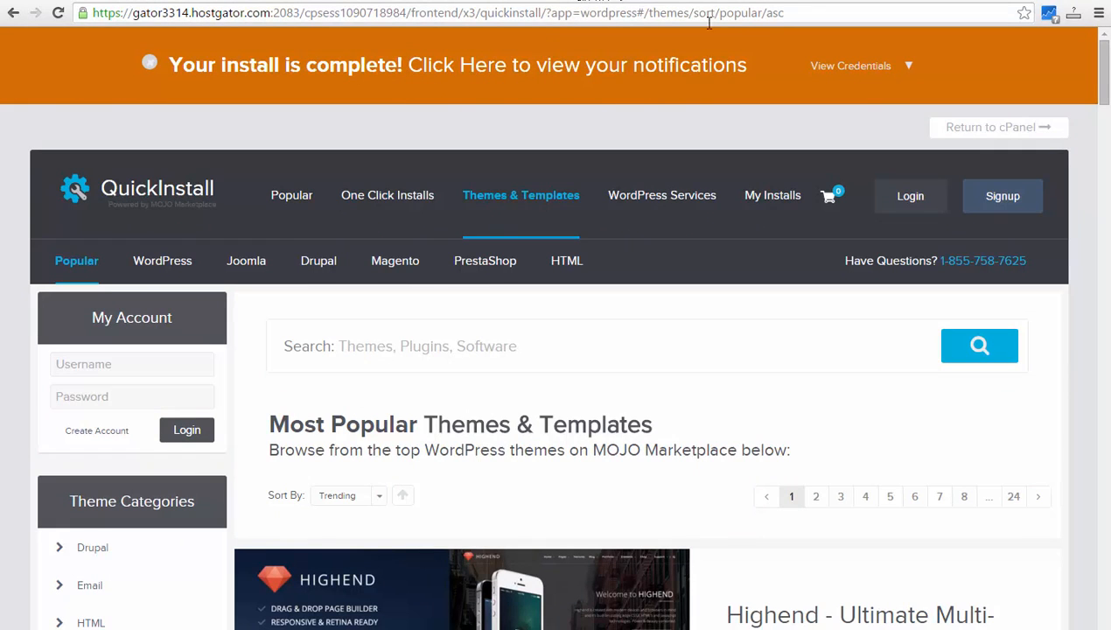
click(911, 70)
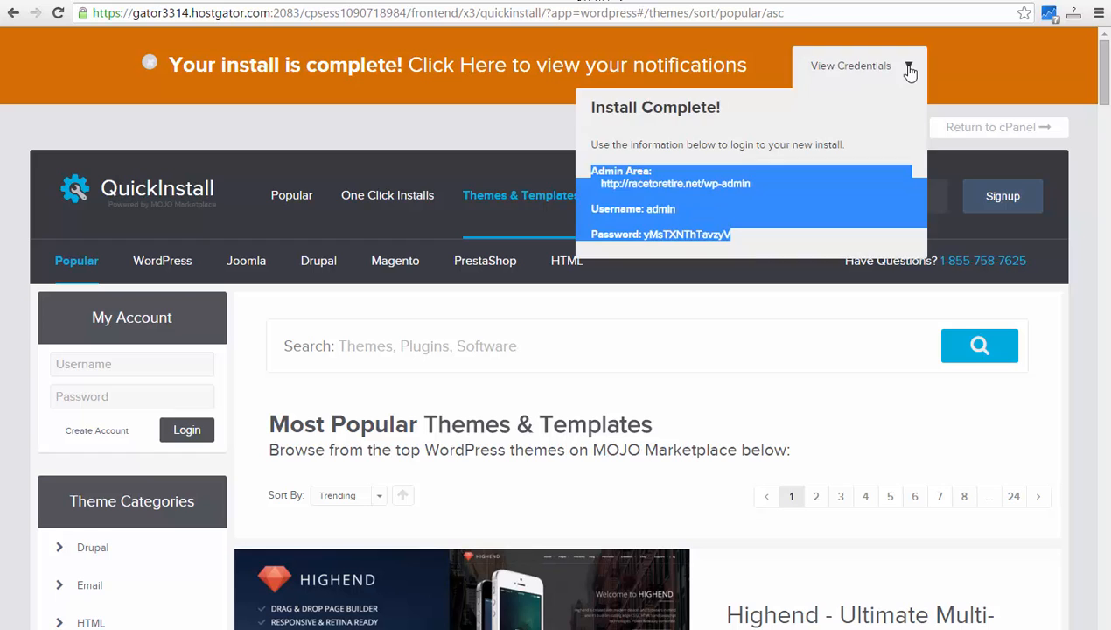
click(786, 186)
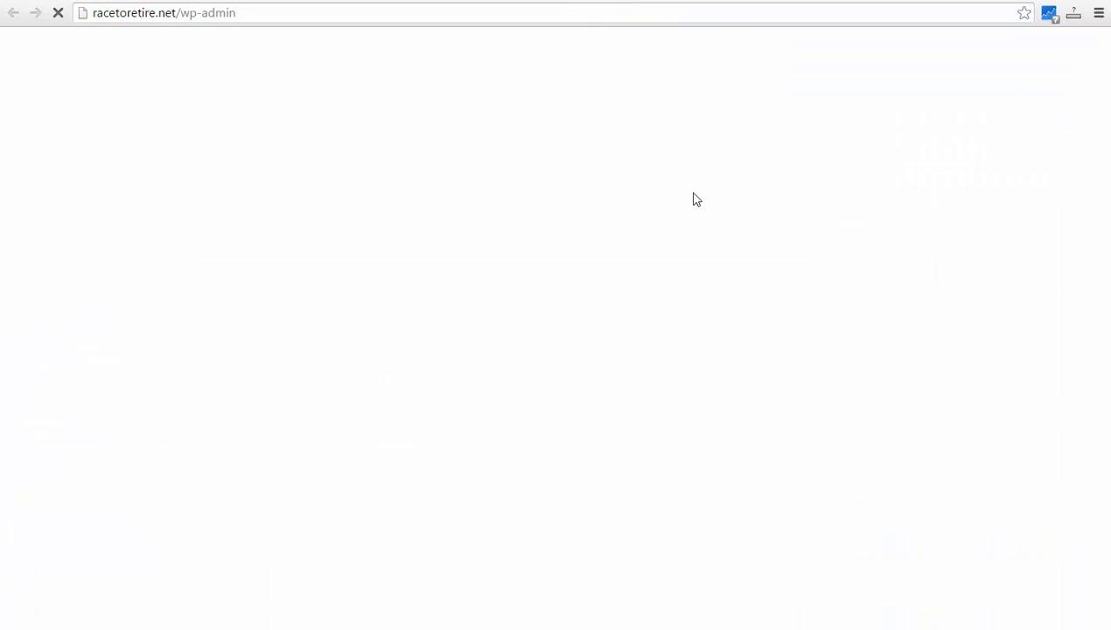
click(733, 0)
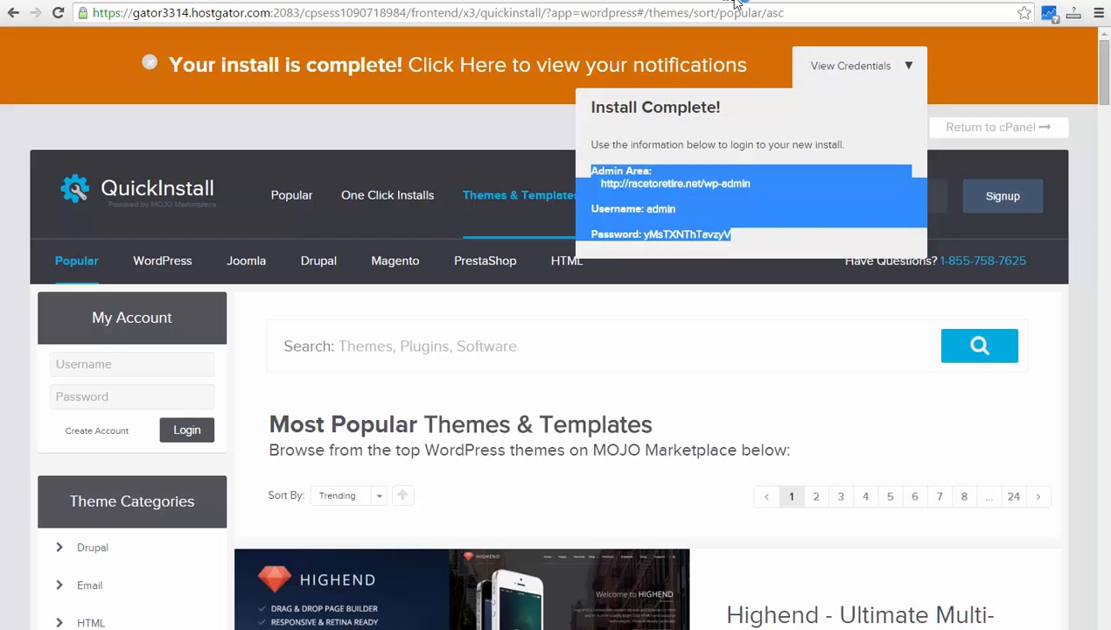
click(700, 143)
click(658, 186)
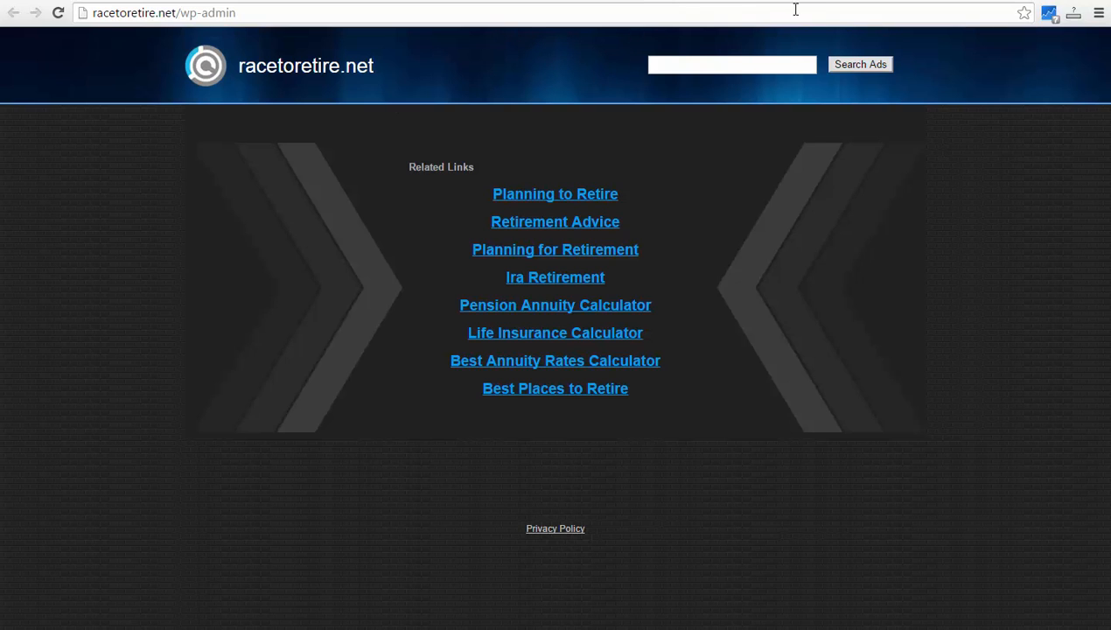
click(739, 3)
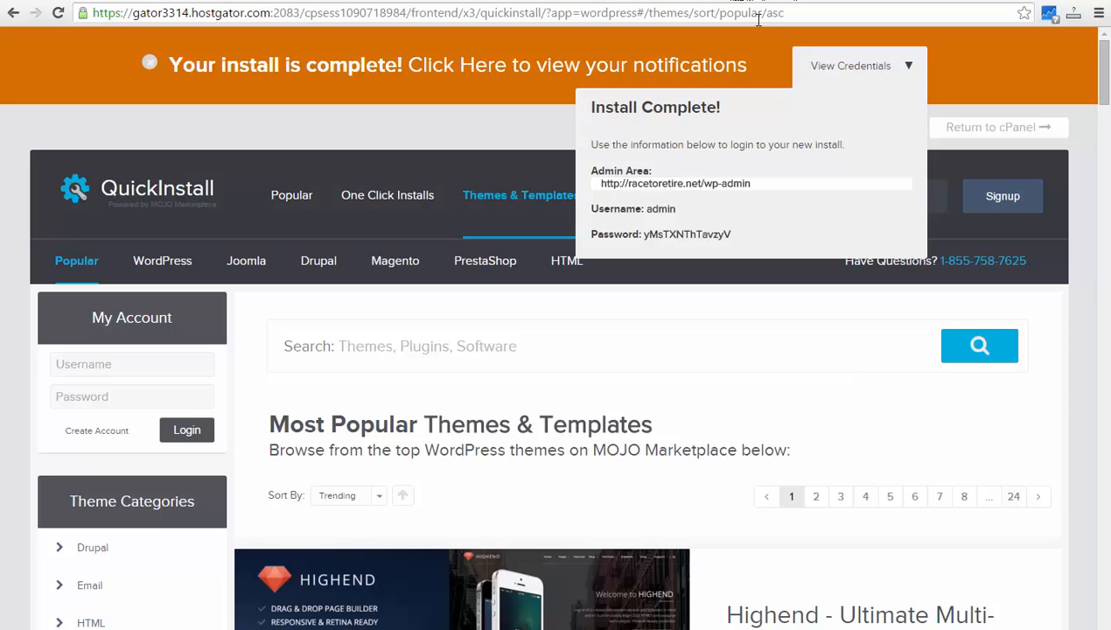